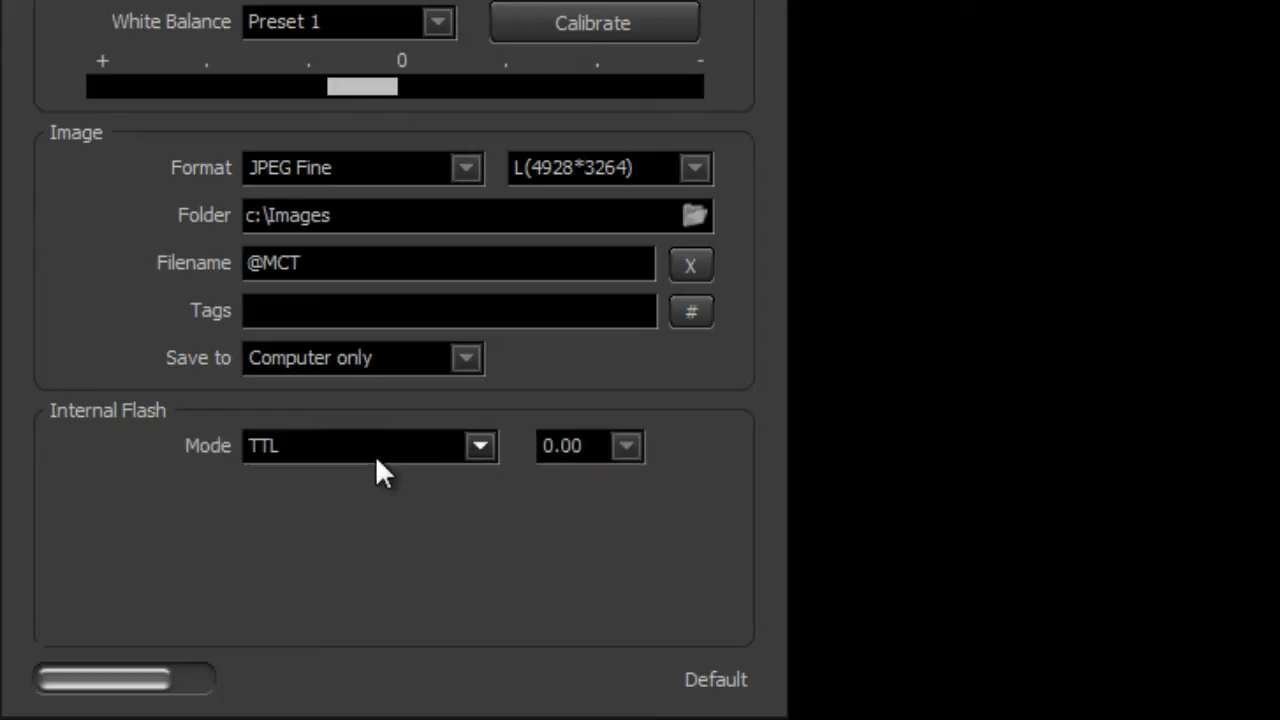
Review the internal flash mode and compensation options, leaving TTL at 0.00
click(468, 449)
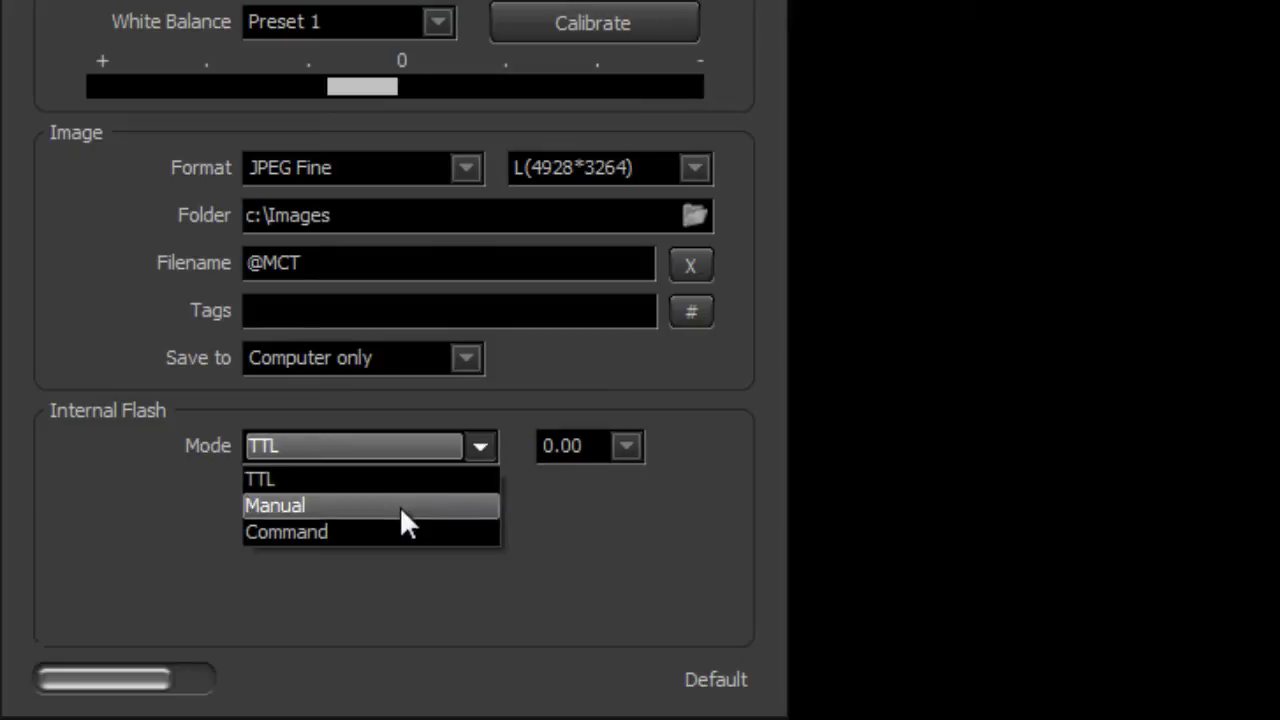
click(595, 540)
click(350, 456)
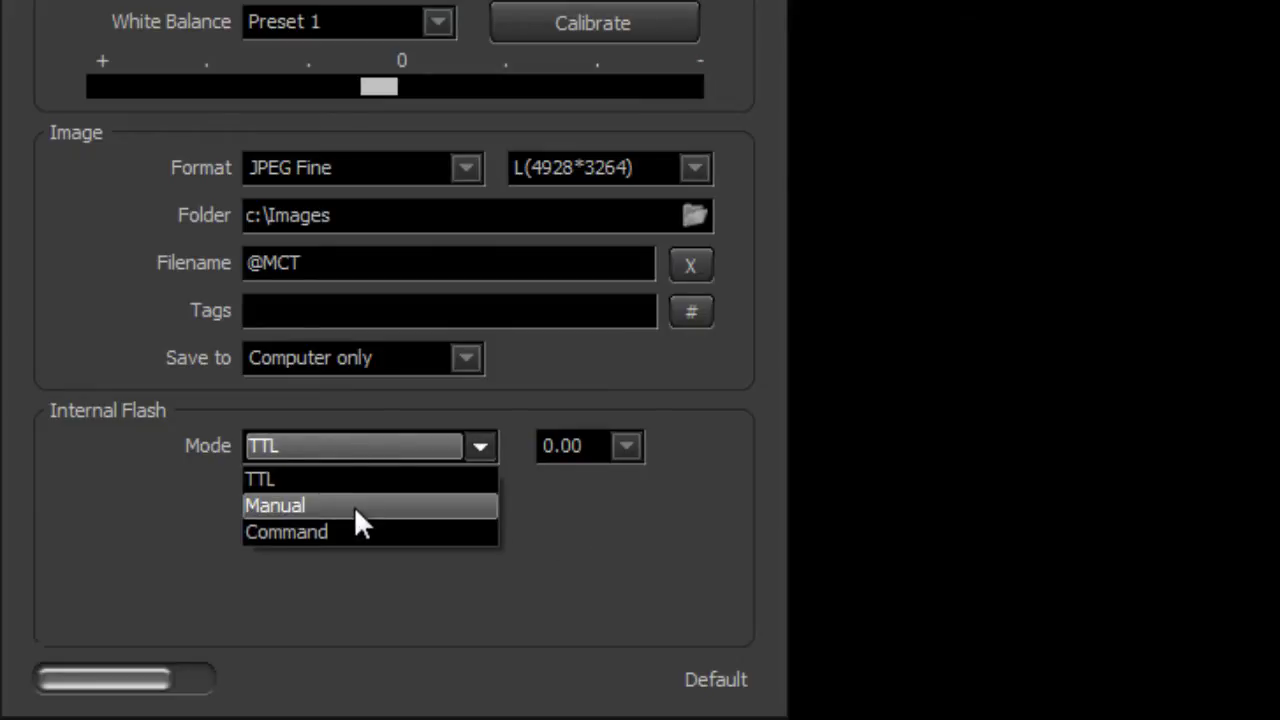
click(574, 540)
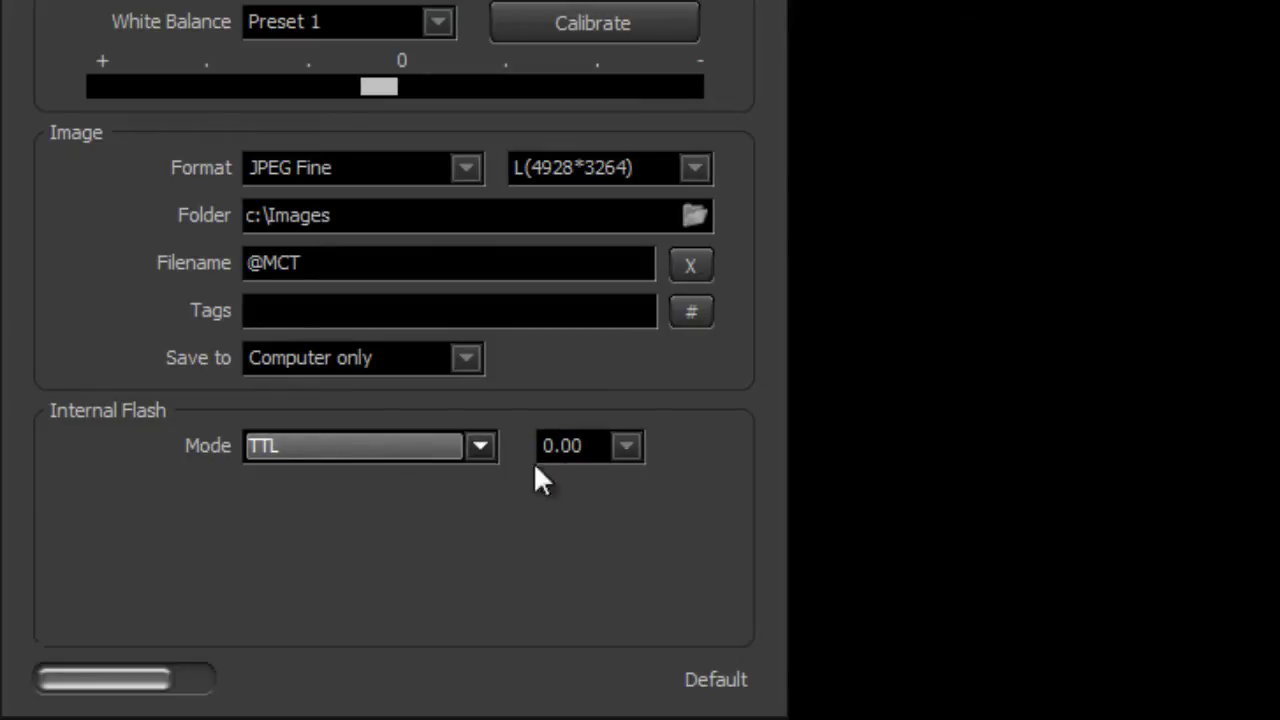
click(622, 445)
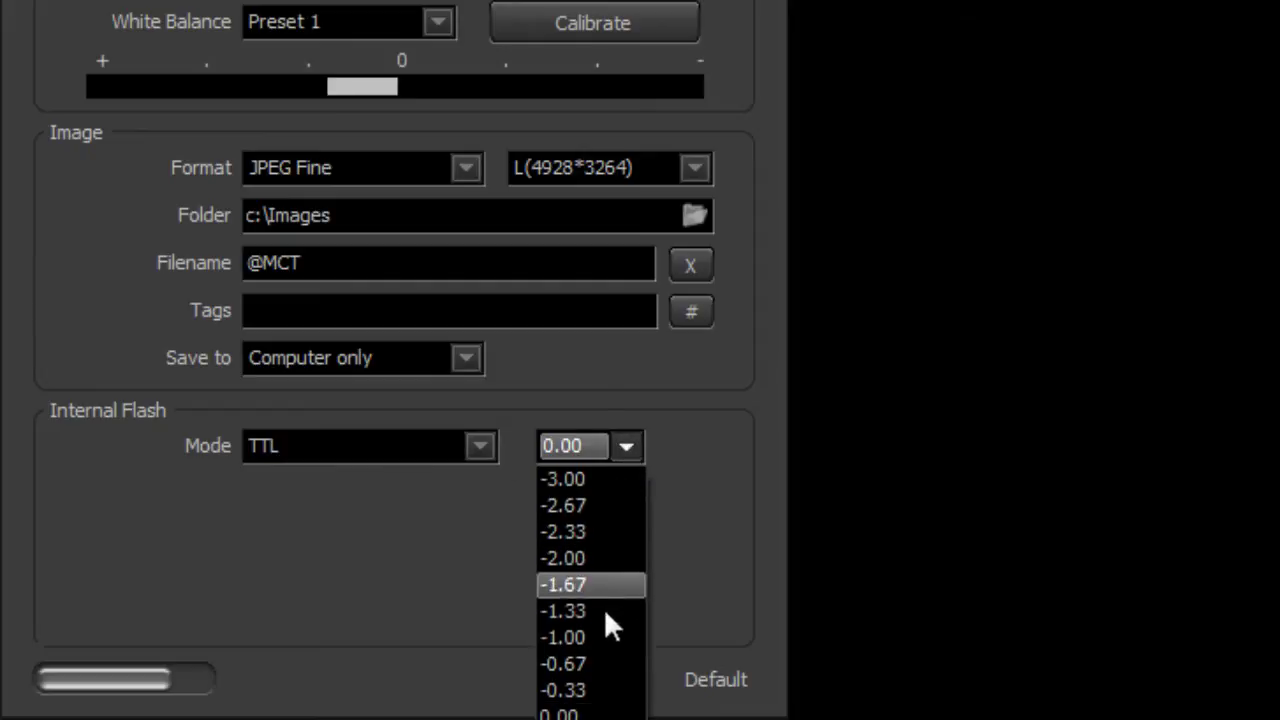
click(454, 448)
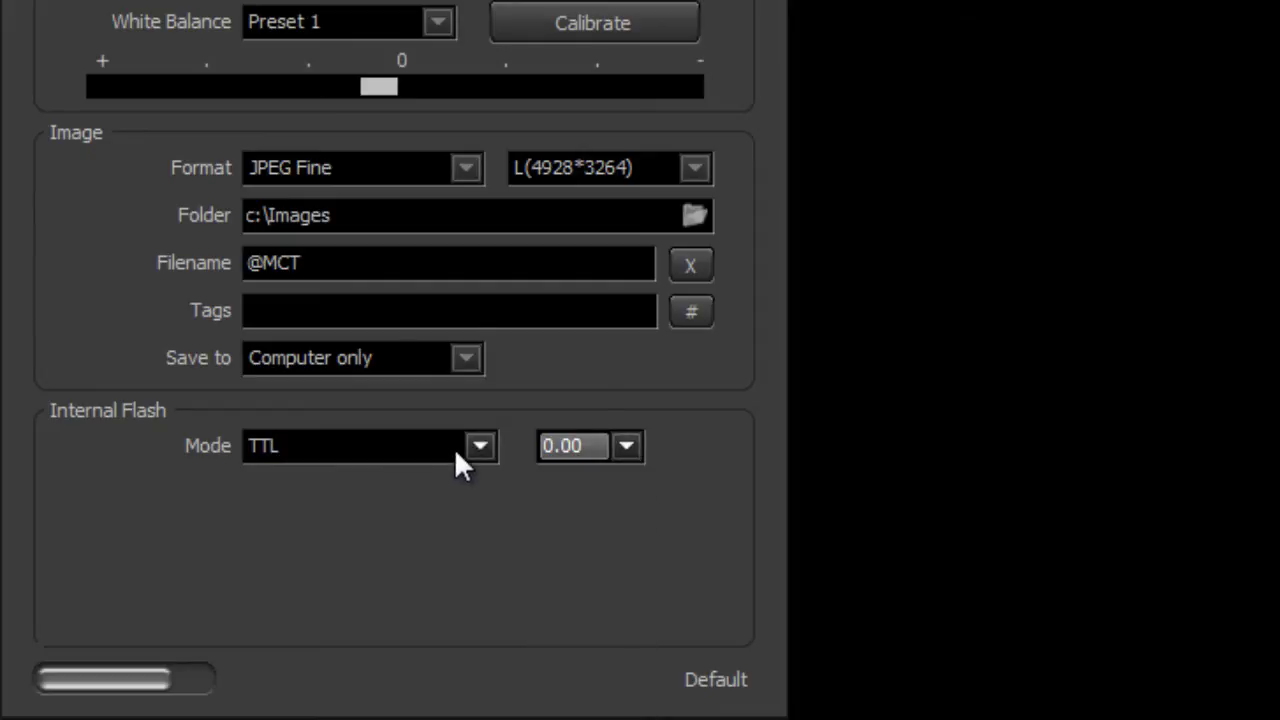
Try Manual mode at Full power, then switch the internal flash to Command mode
click(454, 449)
click(454, 510)
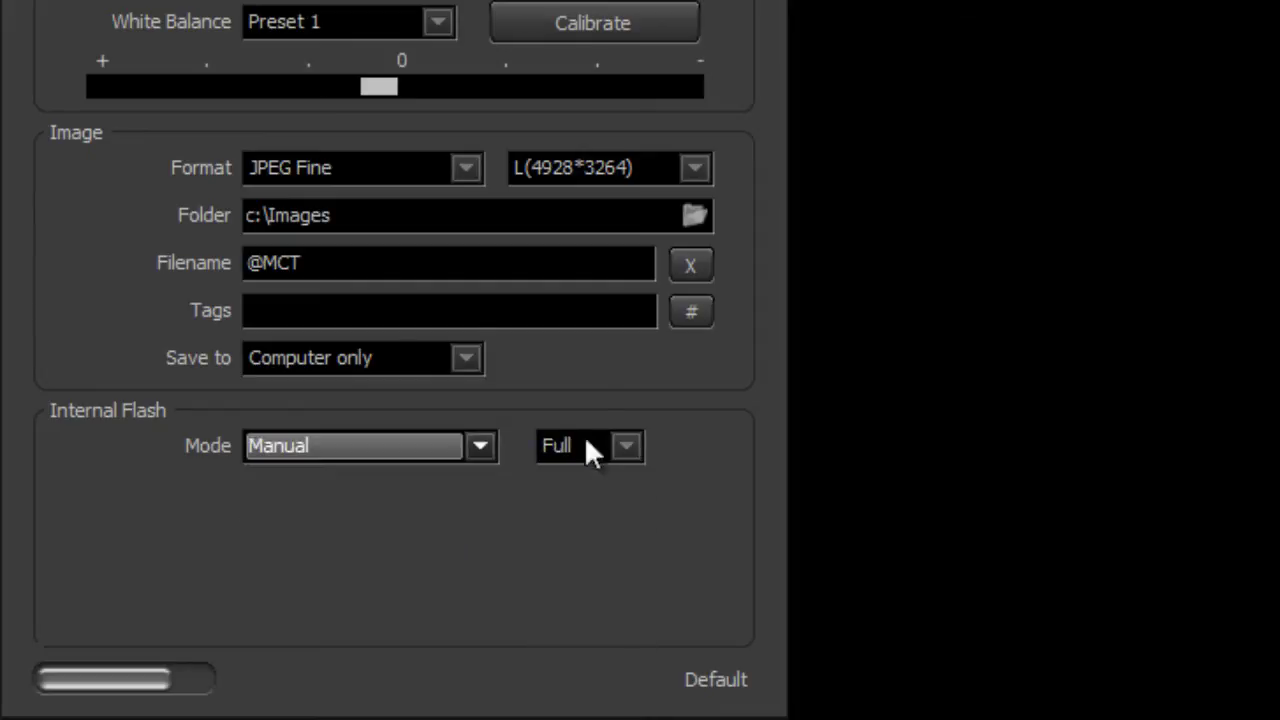
click(628, 448)
click(636, 458)
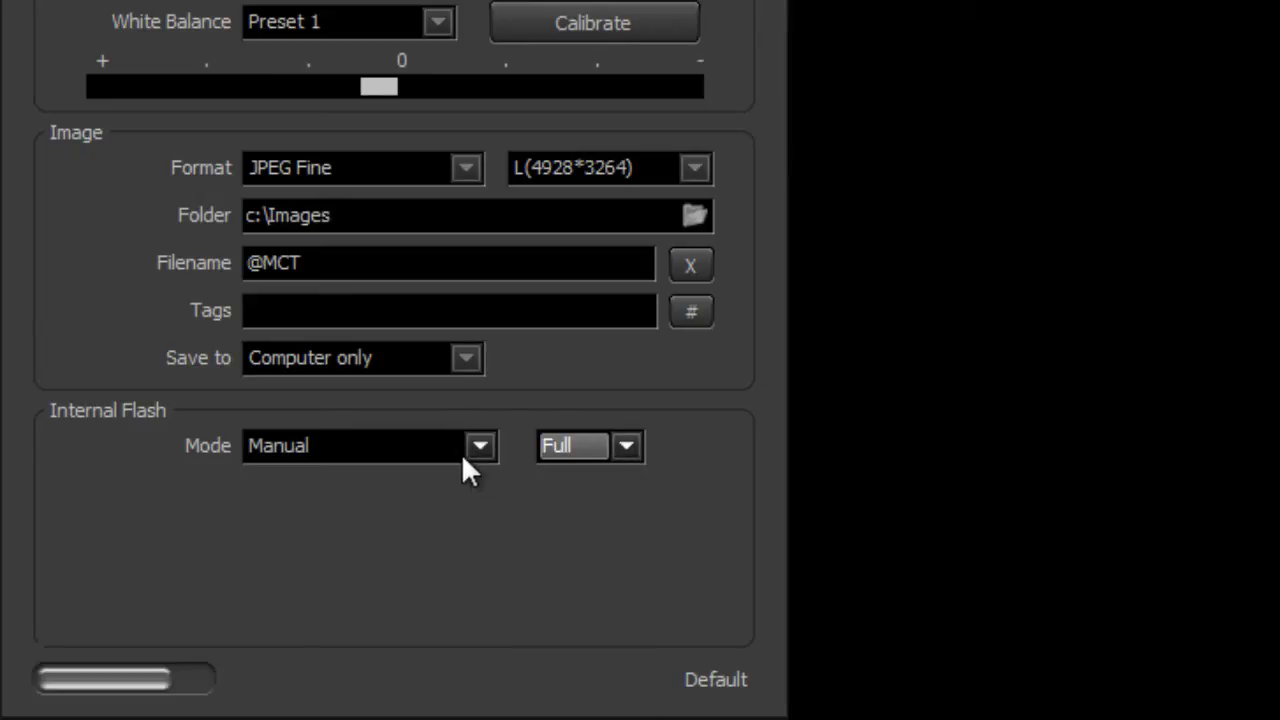
click(461, 453)
click(418, 532)
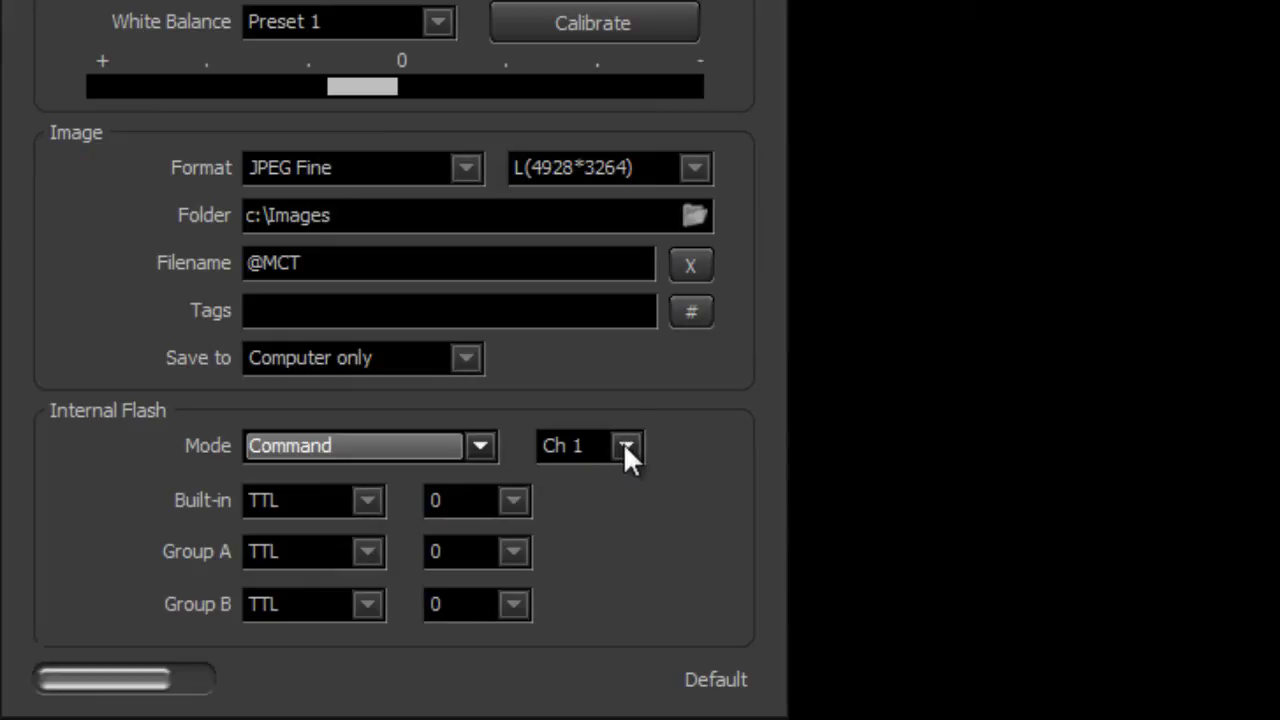
Set the built-in flash to -- and keep Group A compensation at 0
click(367, 502)
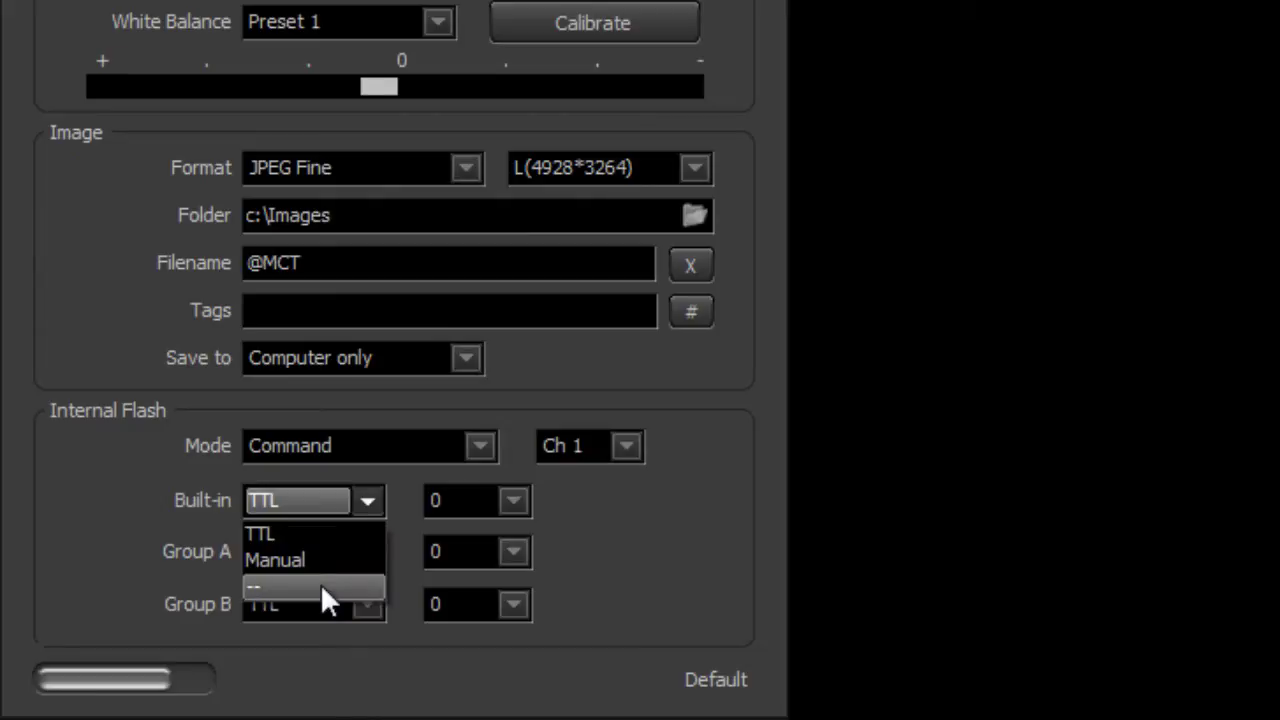
click(320, 583)
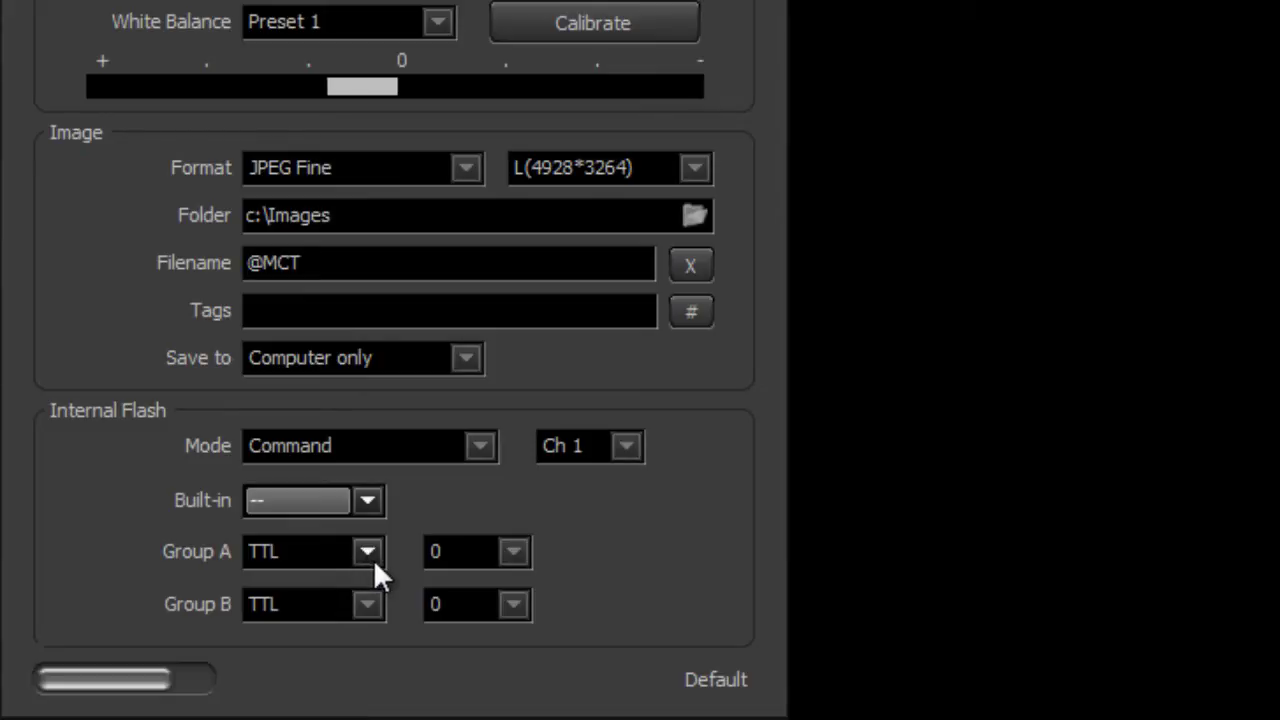
click(505, 556)
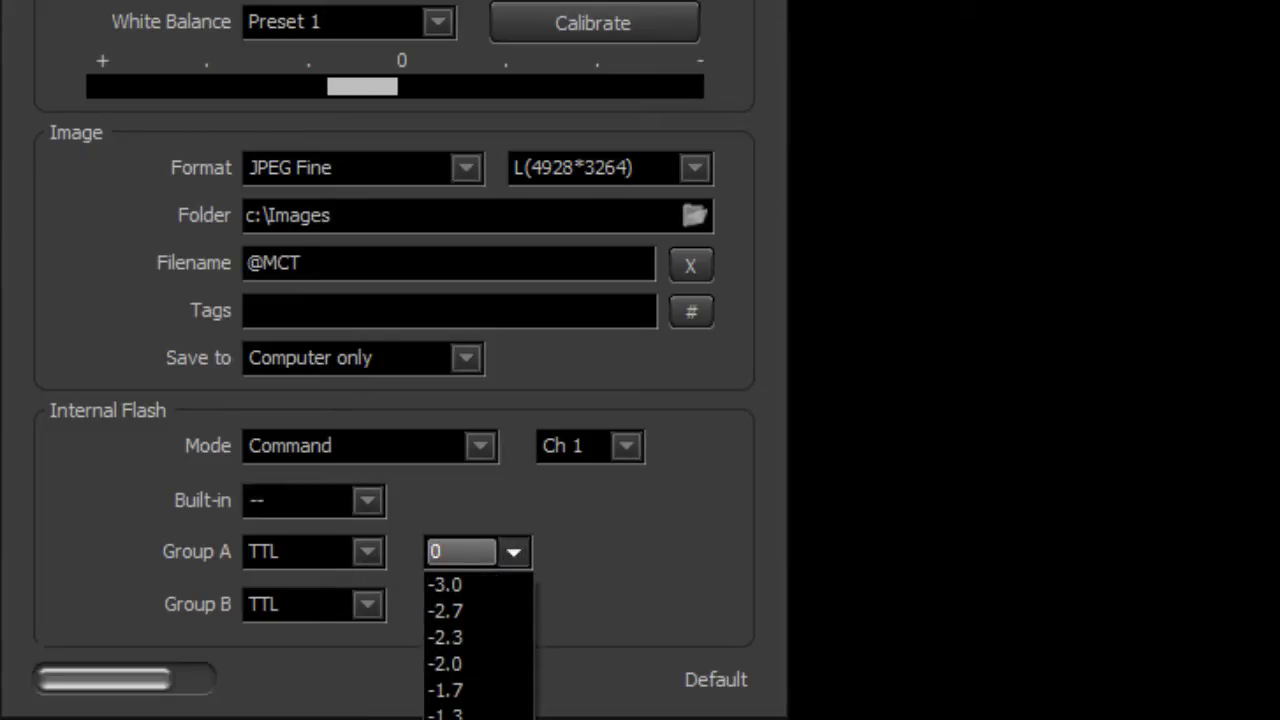
click(503, 601)
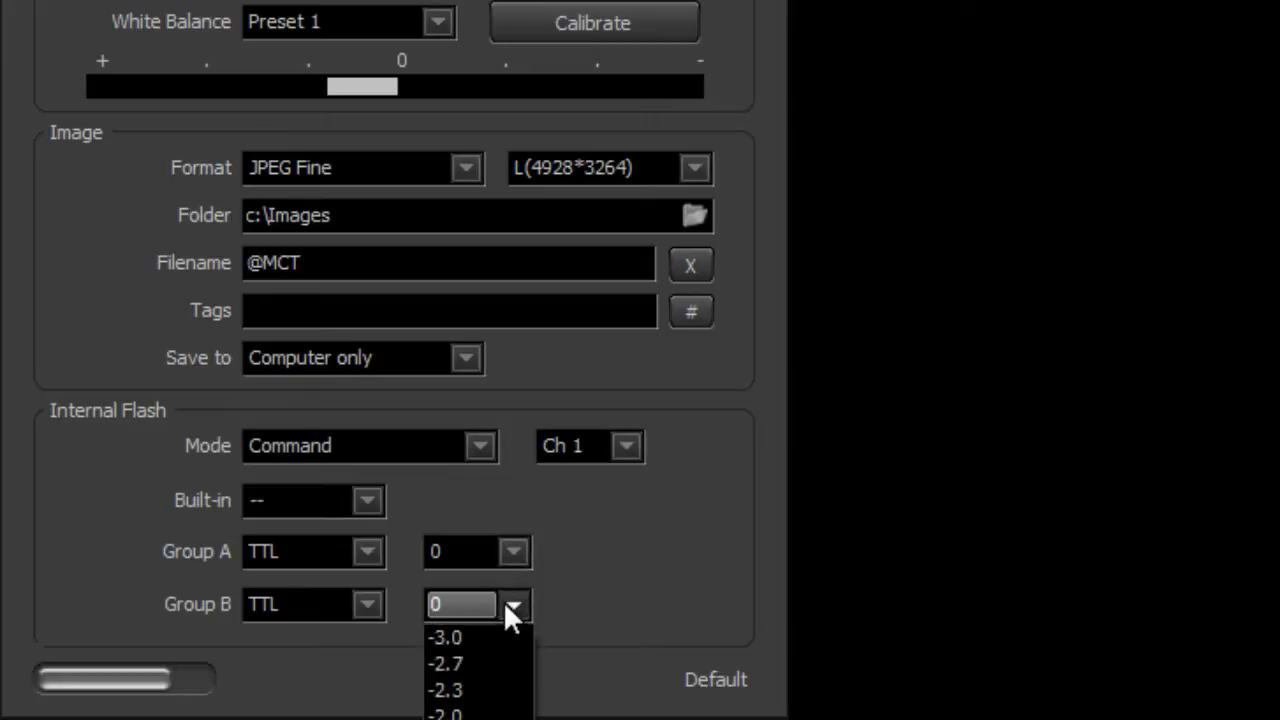
click(503, 601)
Try Group A as AA, Manual at 1/1.7 and Off, then return it to TTL
click(318, 555)
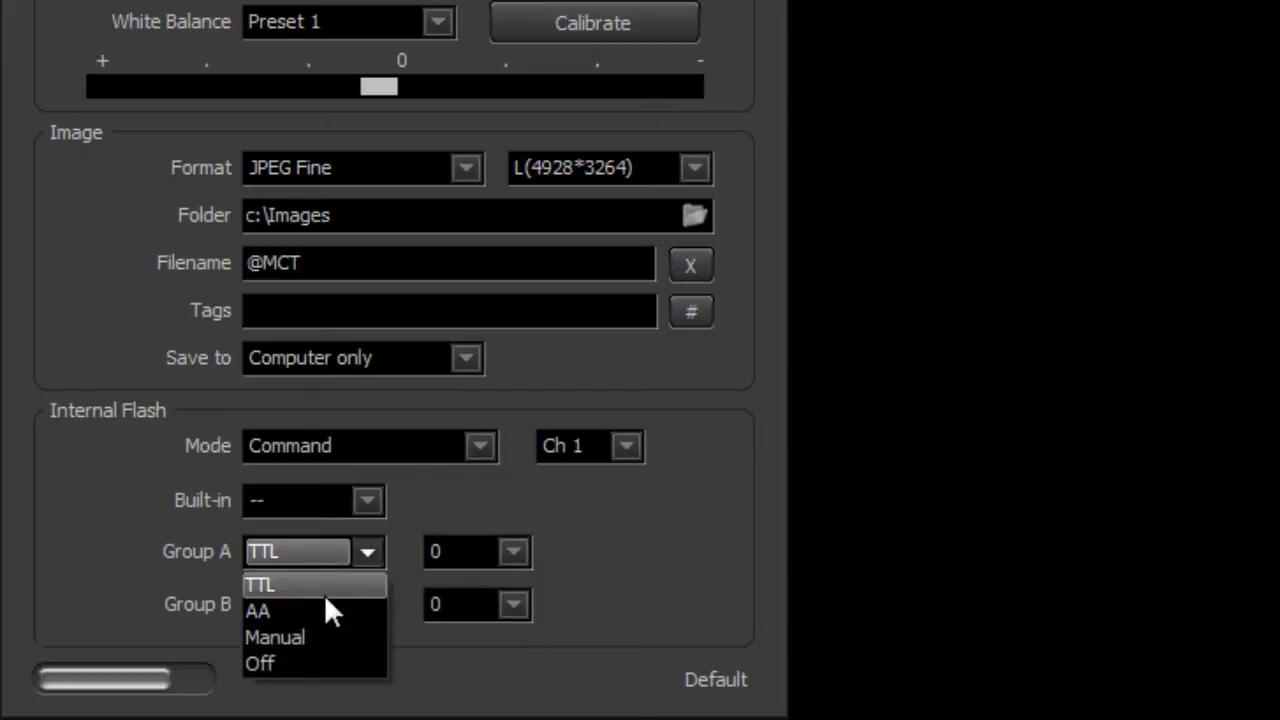
click(330, 607)
click(493, 562)
click(493, 562)
click(355, 555)
click(352, 637)
click(487, 553)
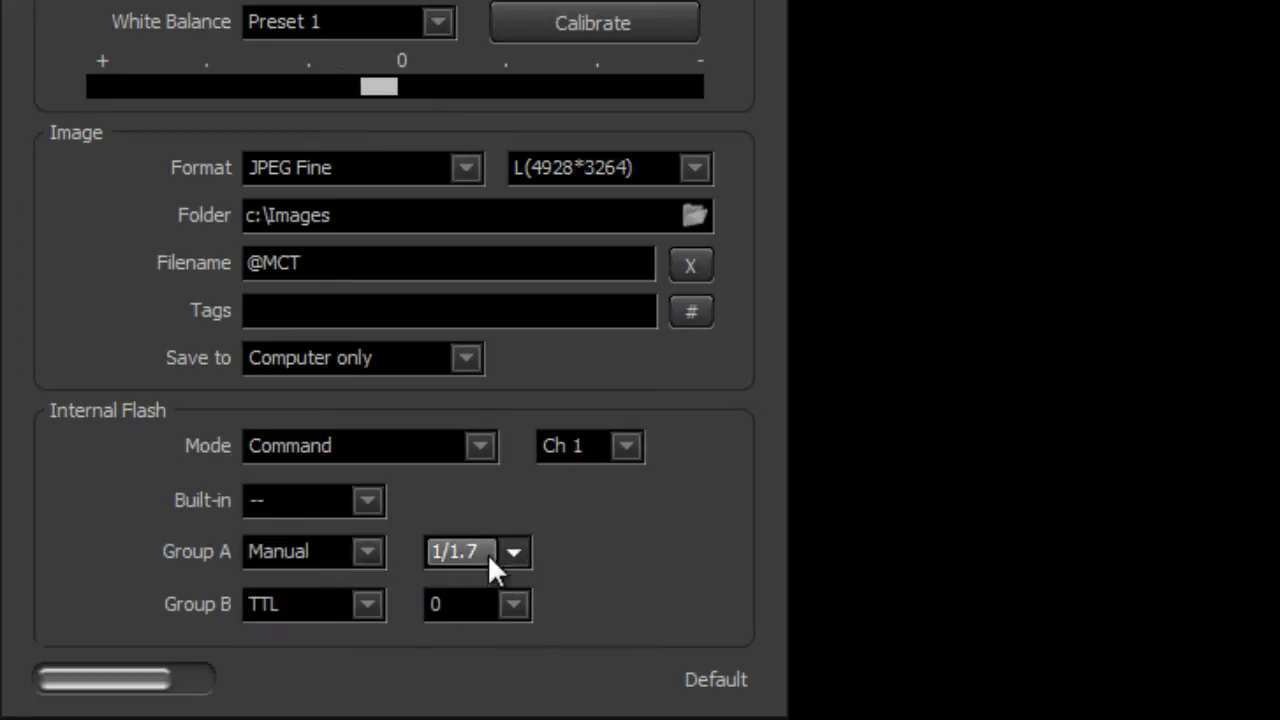
click(487, 563)
click(313, 555)
click(318, 660)
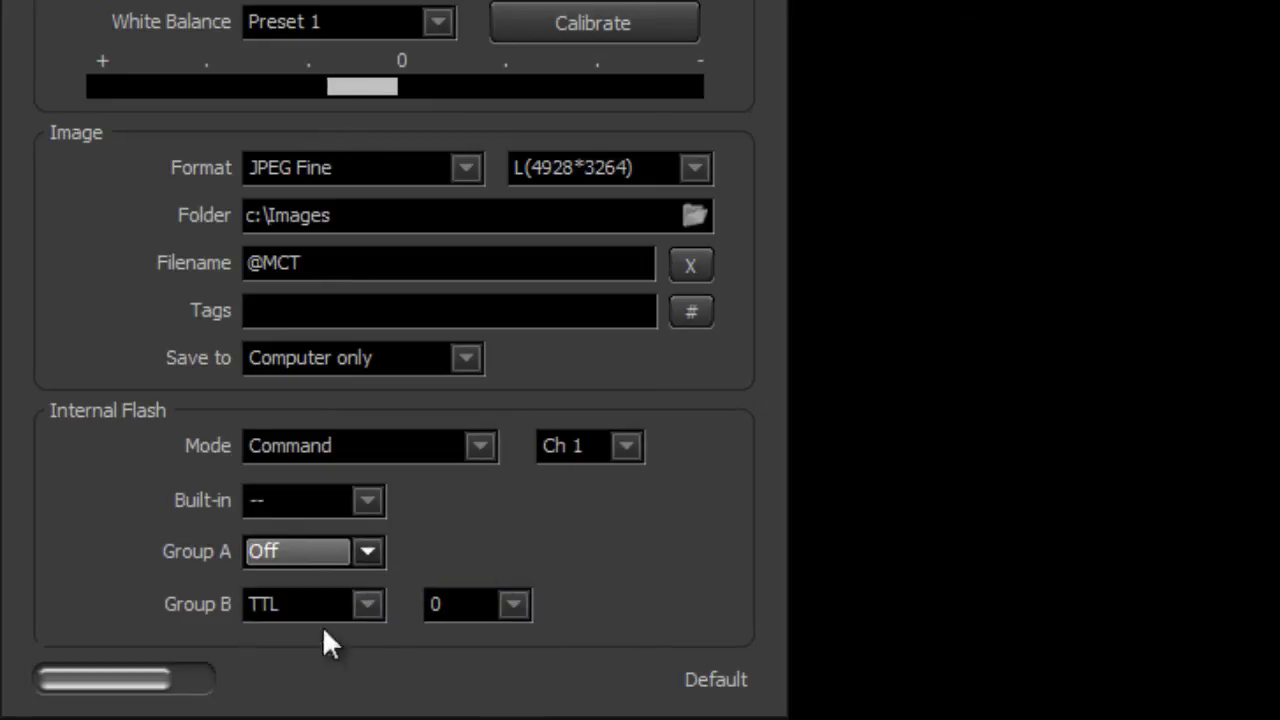
click(354, 556)
click(331, 587)
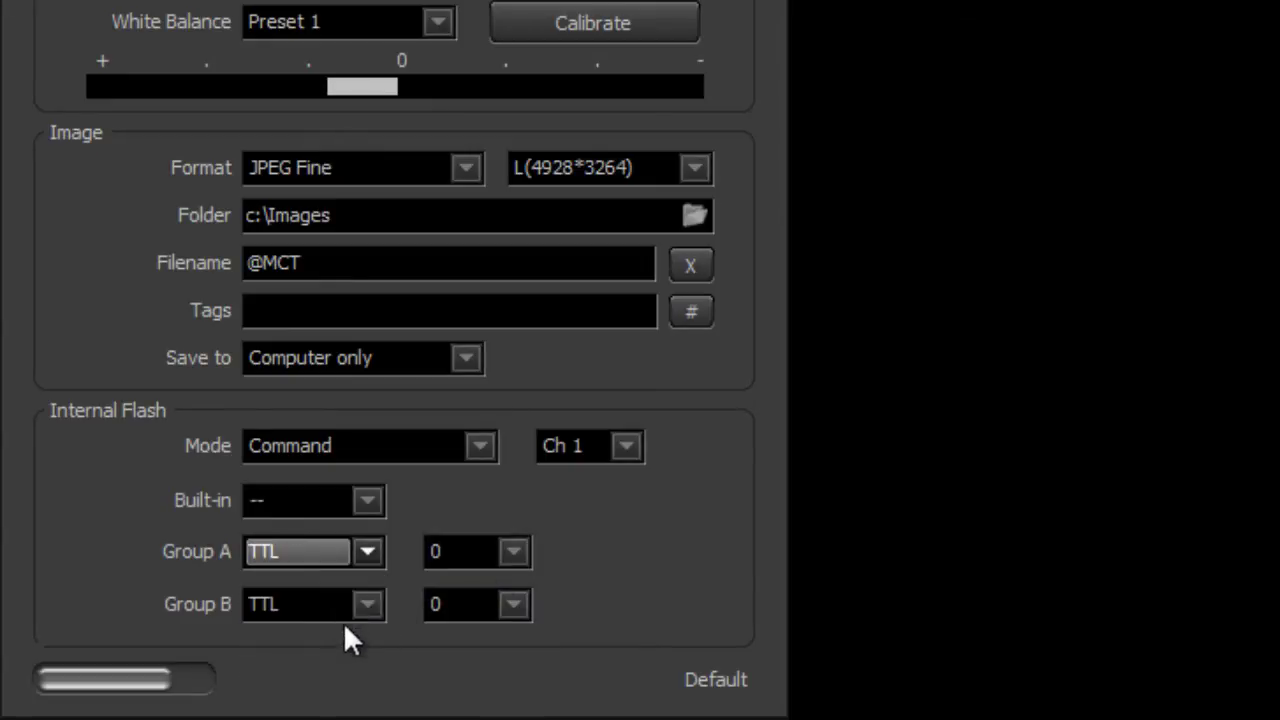
Confirm Group B at TTL, the built-in flash at --, and the commander channel at Ch 1
click(343, 612)
click(326, 605)
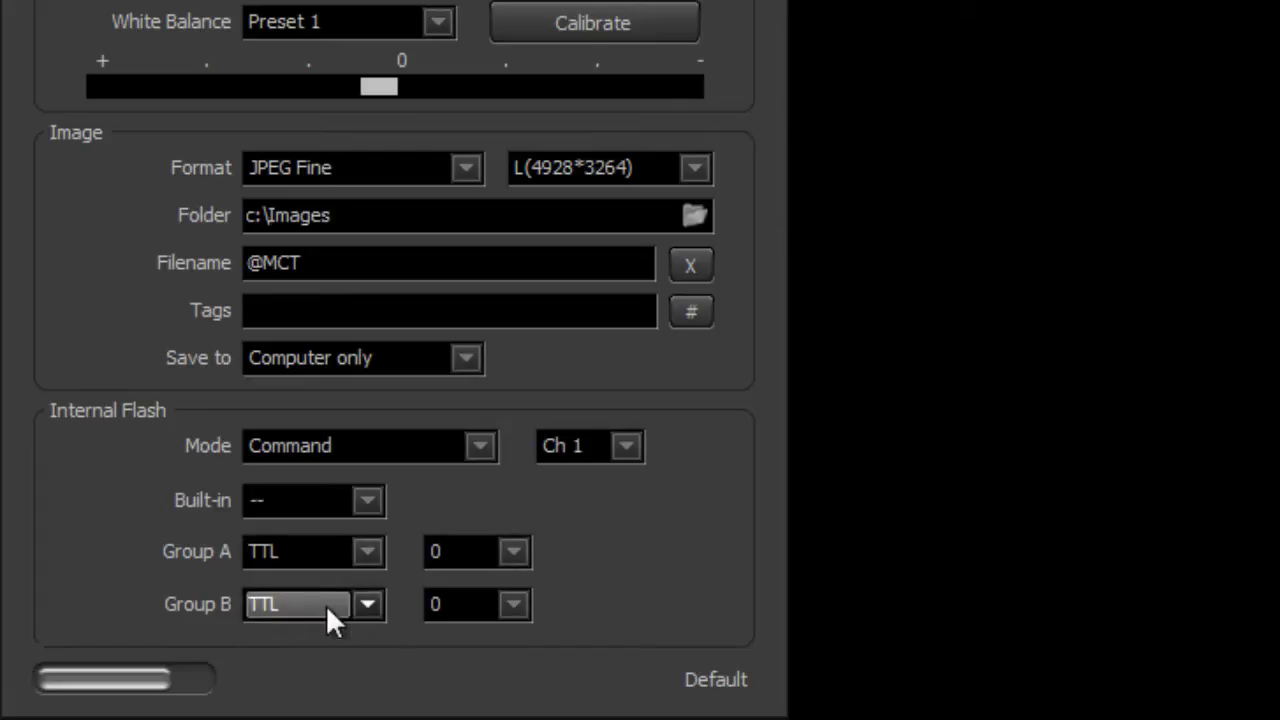
click(345, 502)
click(345, 502)
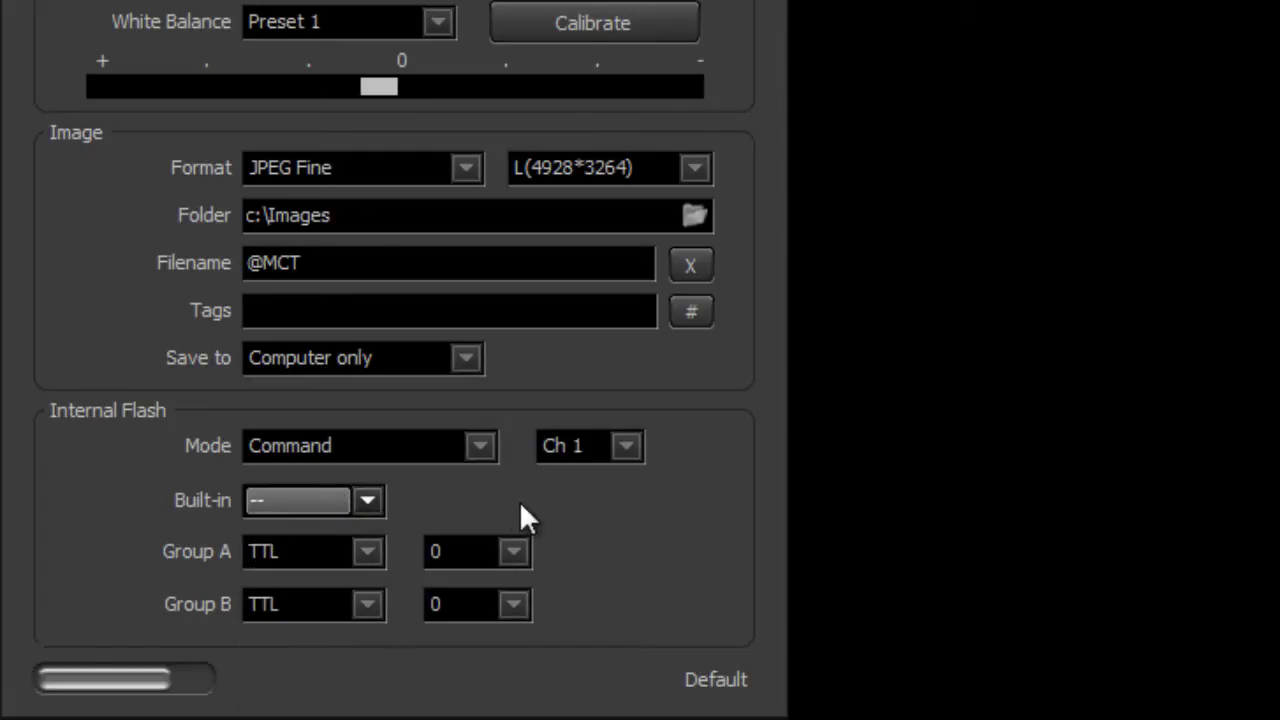
click(627, 448)
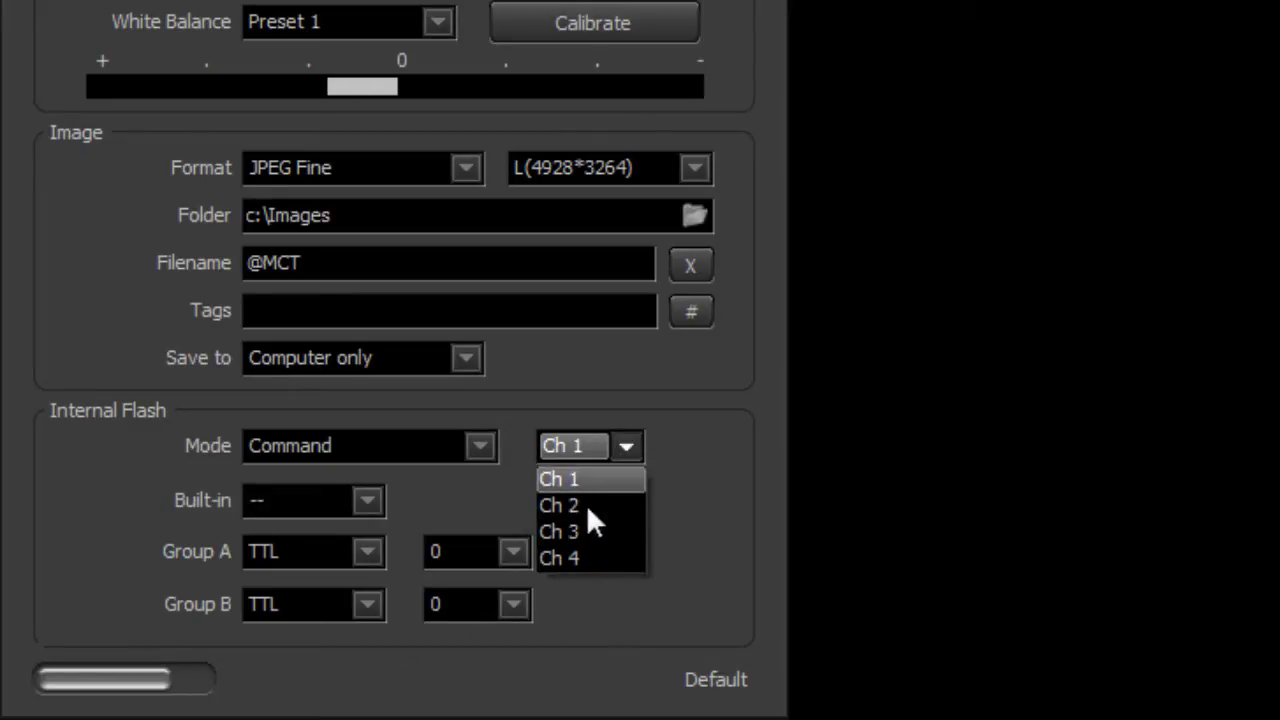
click(681, 485)
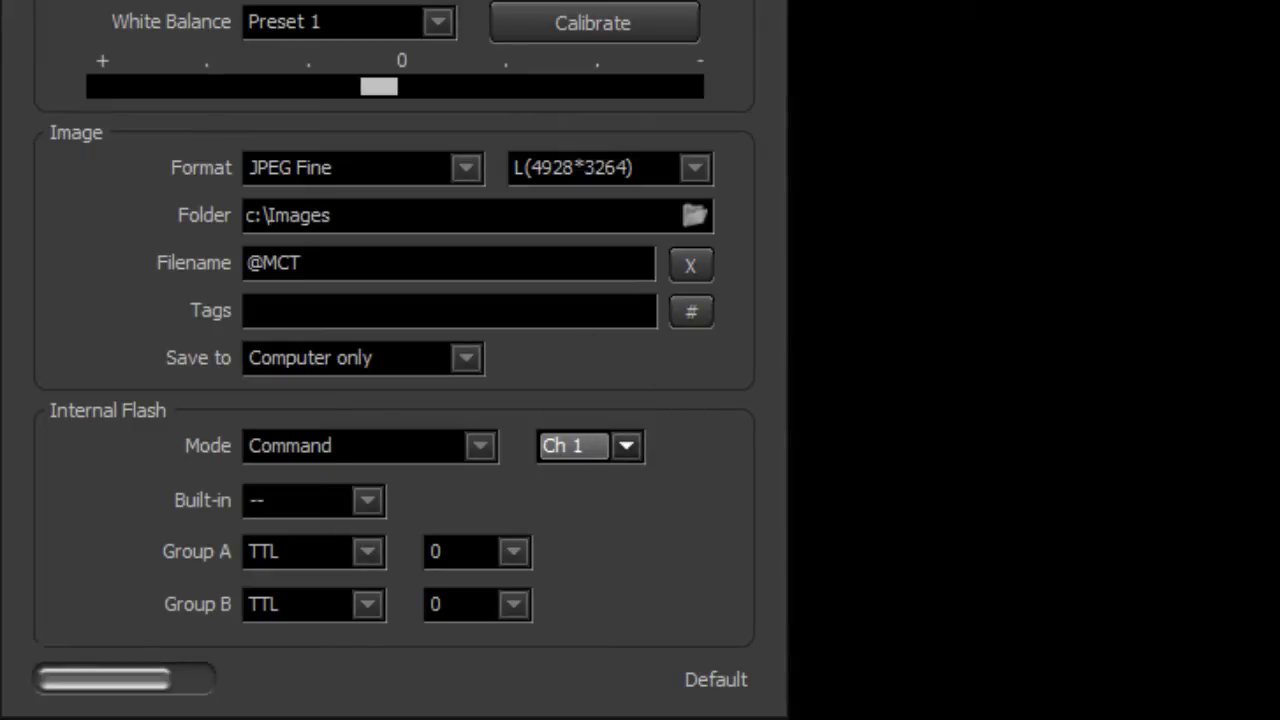
click(63, 9)
Show the images folder contents and set the internal flash to TTL
click(74, 29)
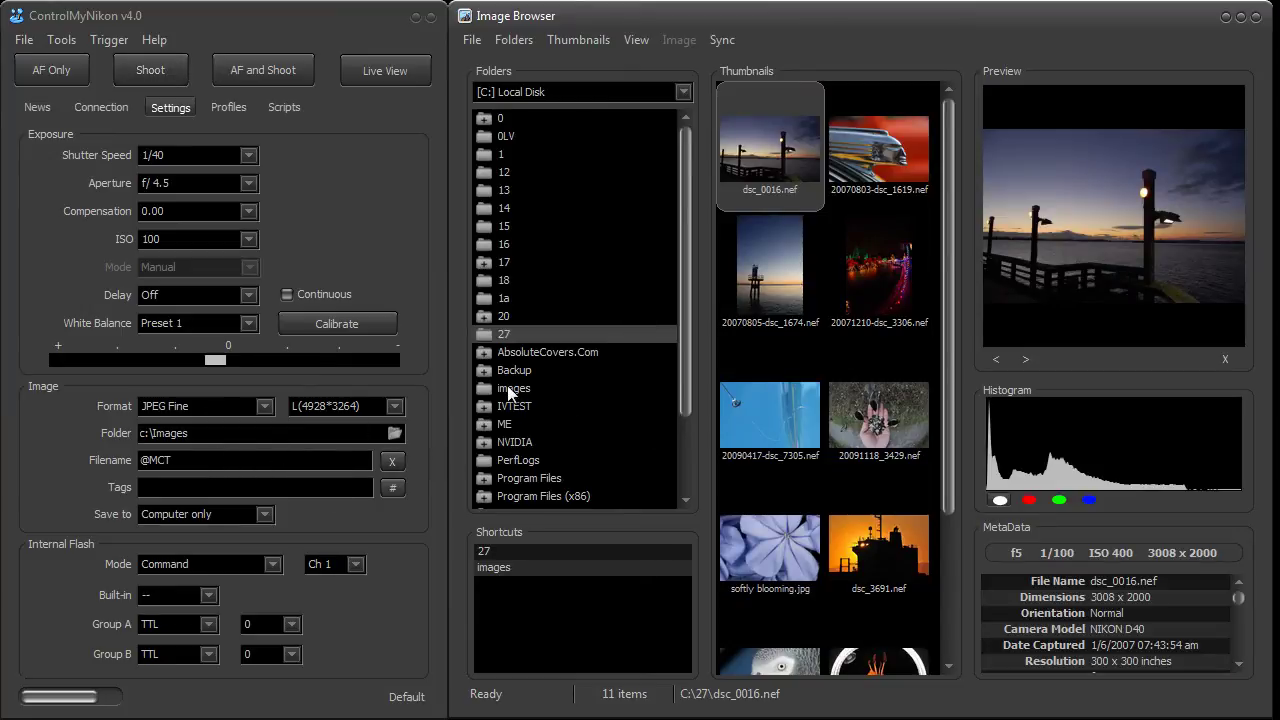
click(508, 388)
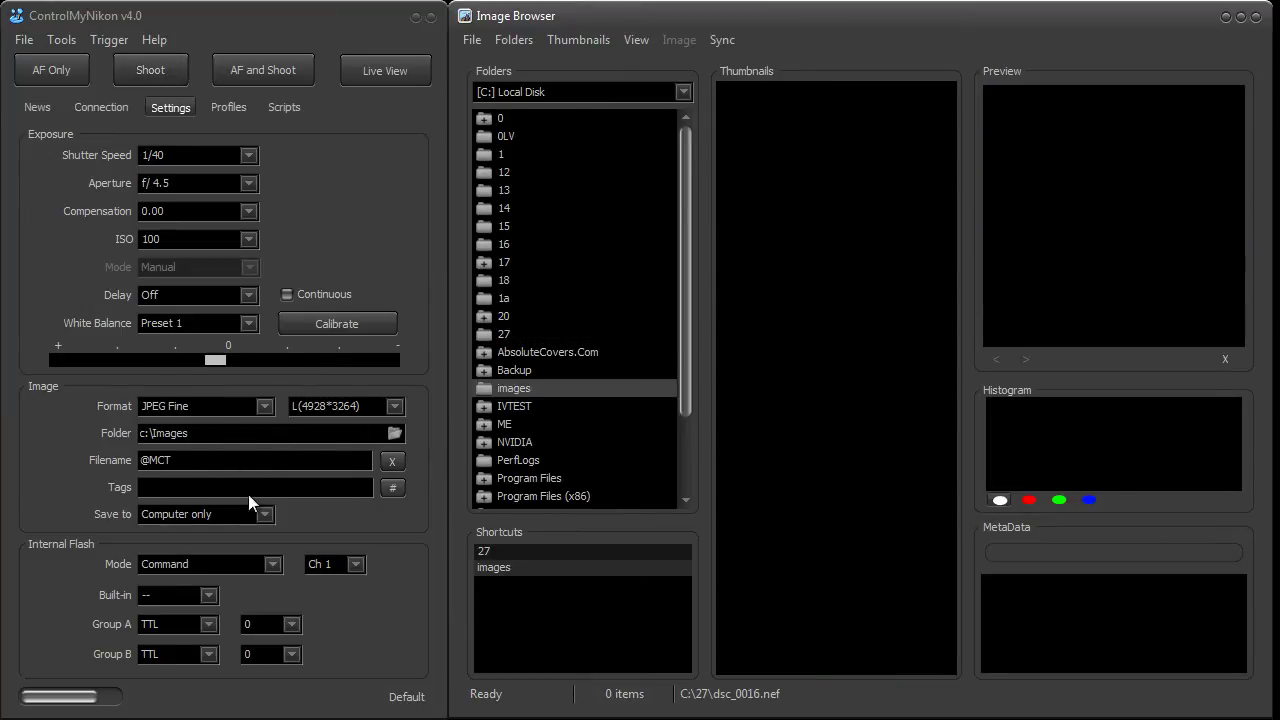
click(255, 564)
click(212, 585)
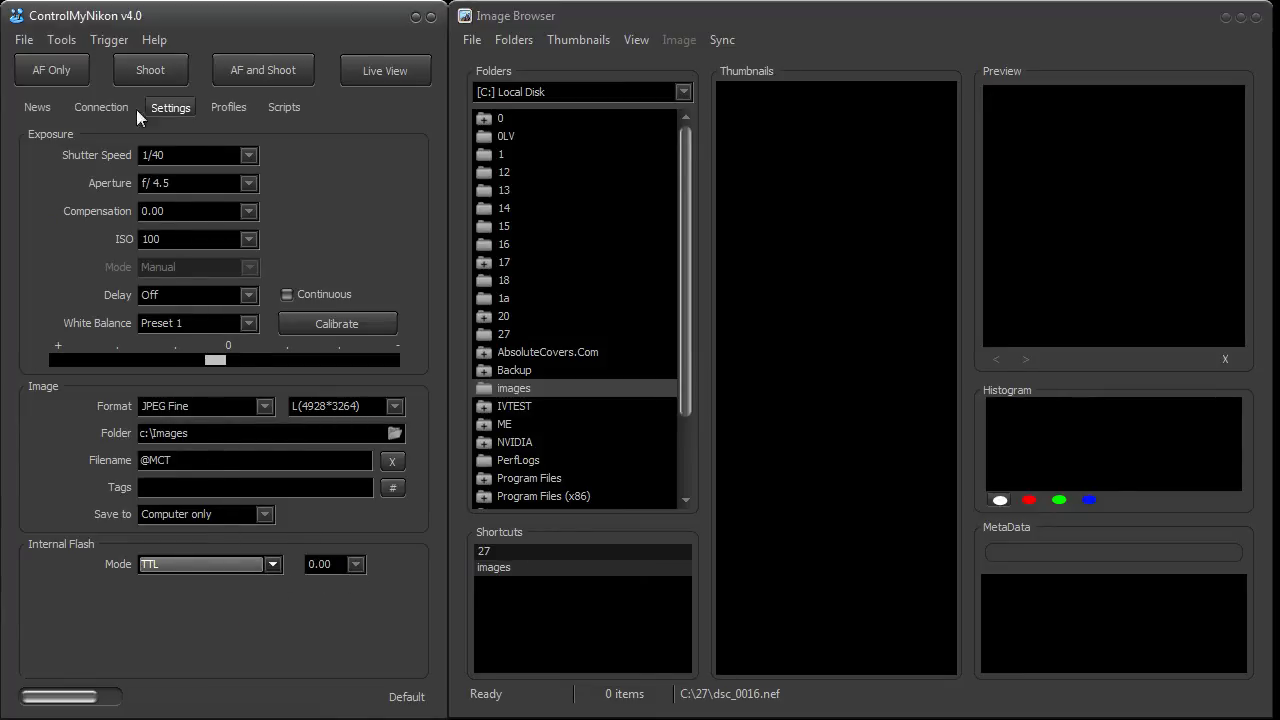
Autofocus in Live View, then take a TTL test shot, 000036.jpg
click(403, 72)
click(726, 49)
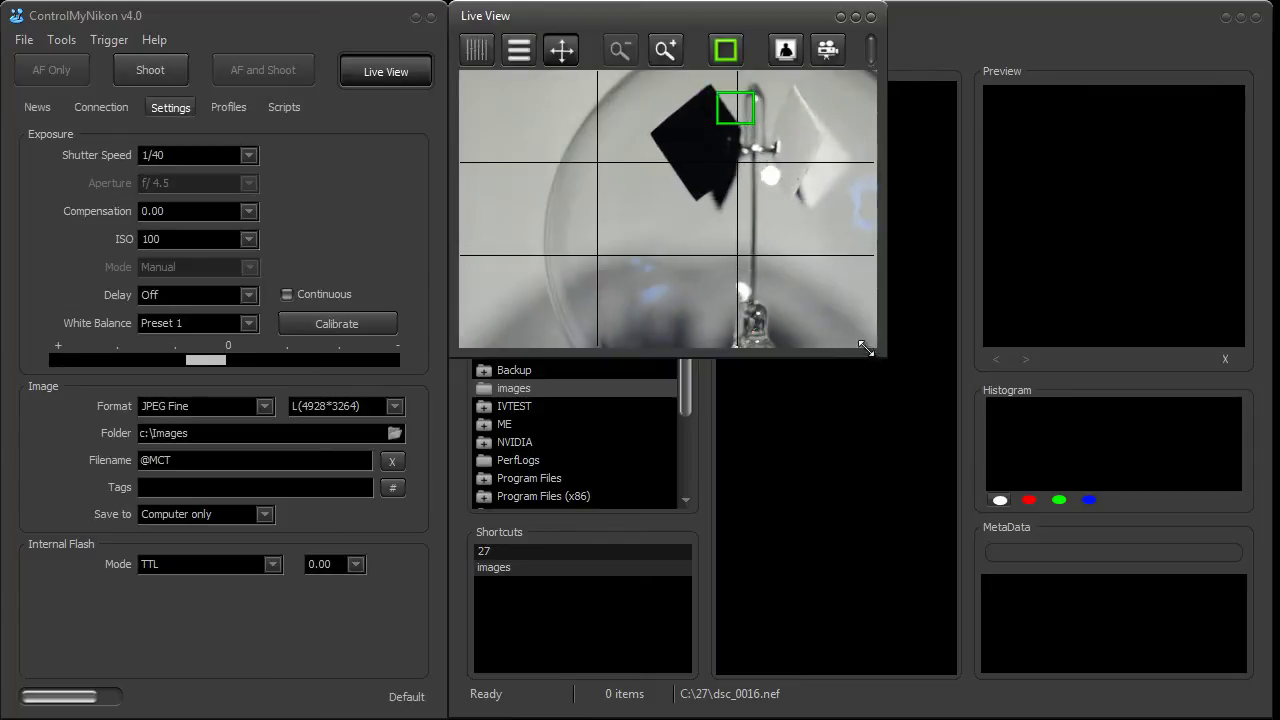
drag(881, 356, 1262, 683)
click(731, 49)
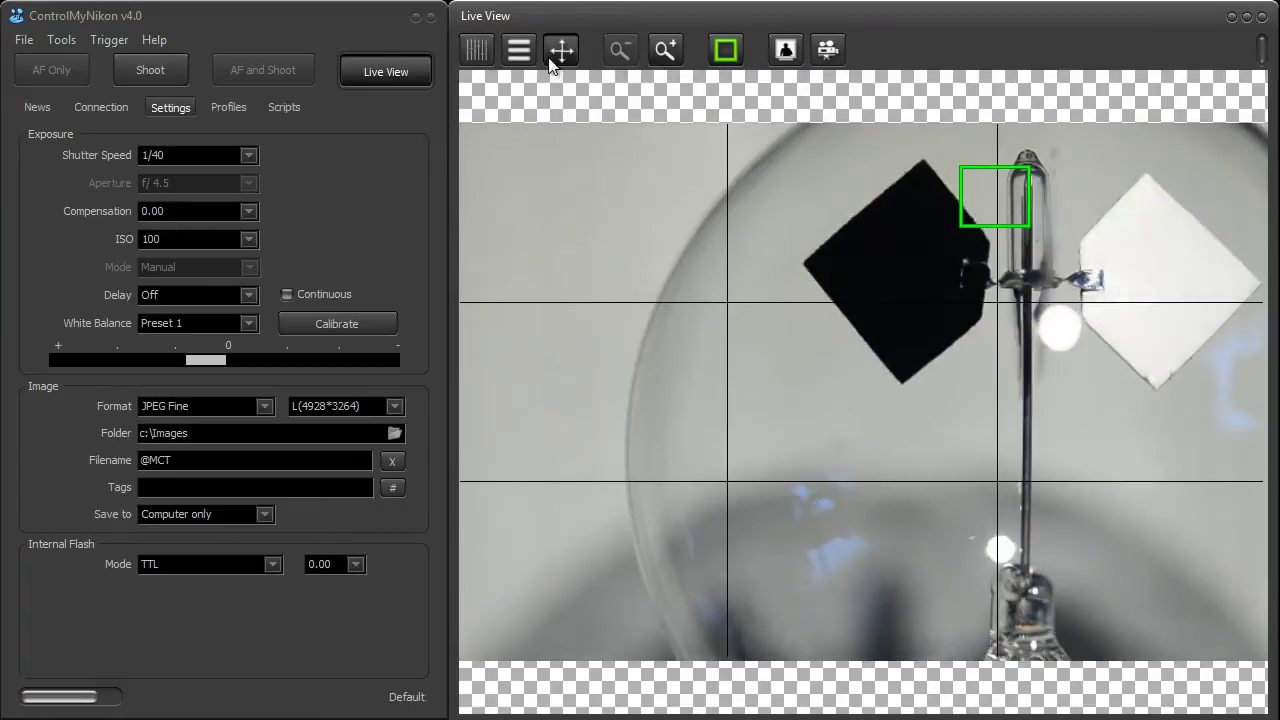
click(390, 72)
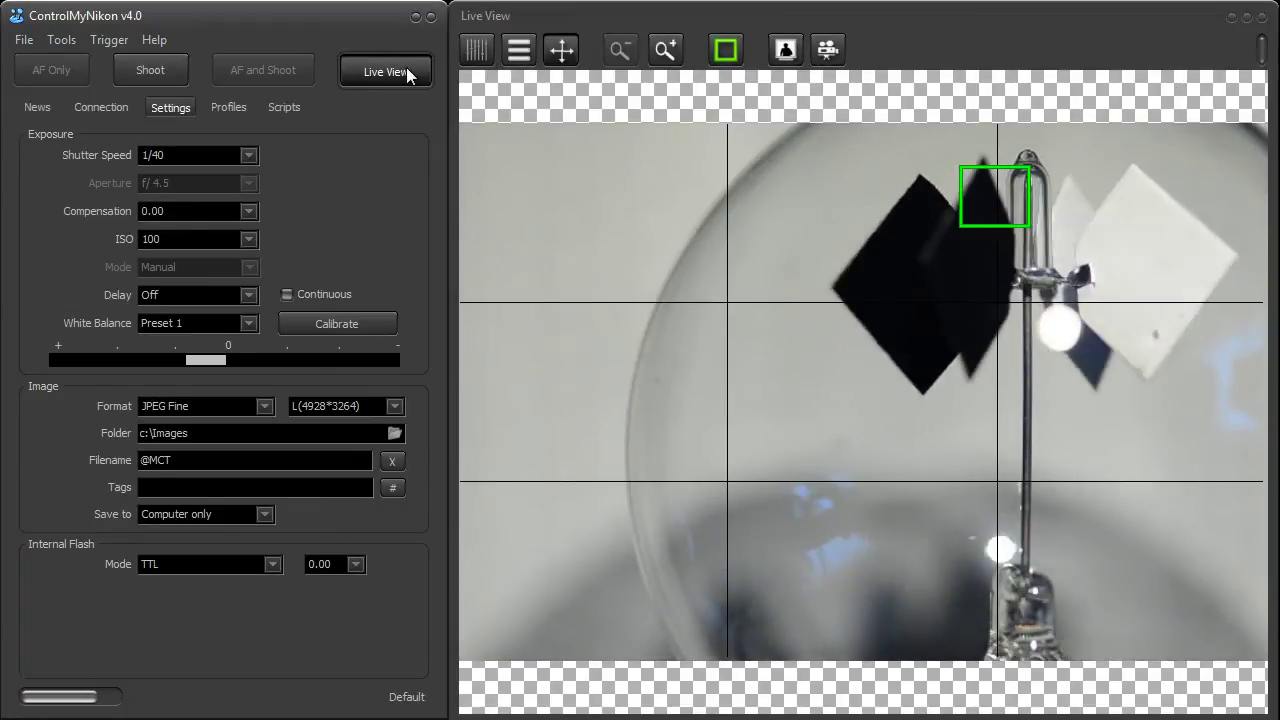
click(169, 72)
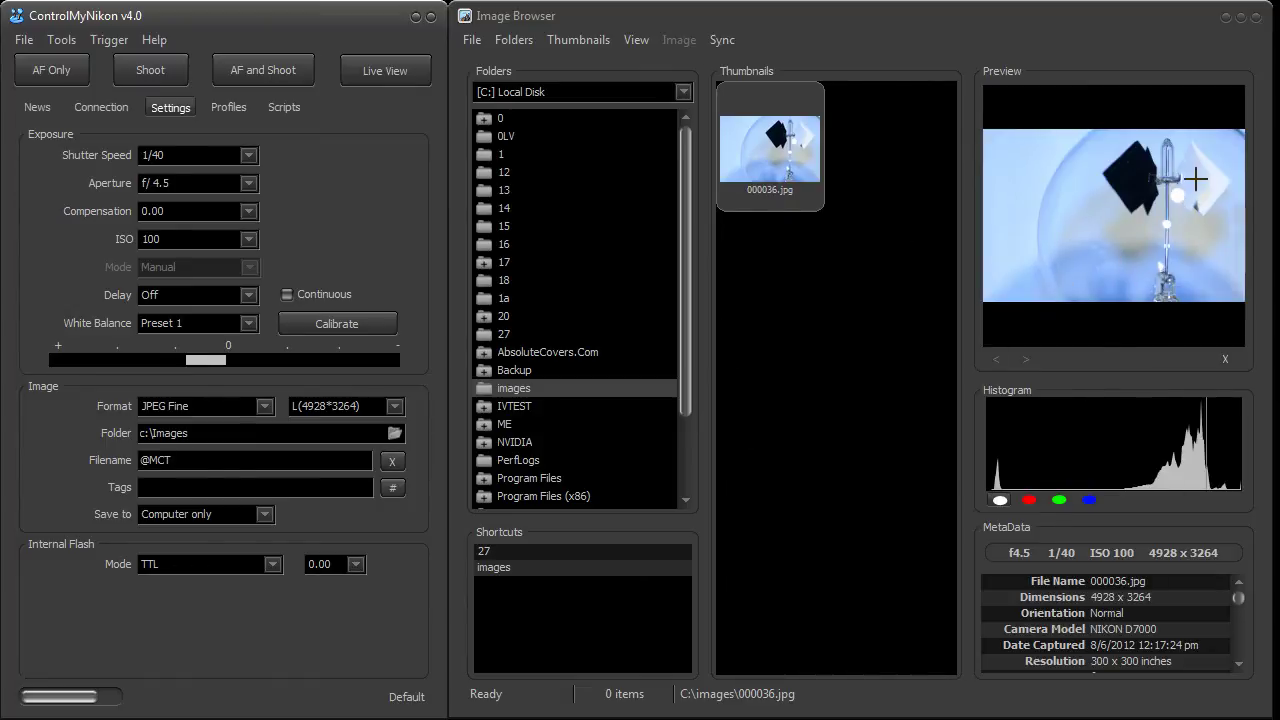
Take test shots at +1.00 (000037.jpg) and -3.00 (000038.jpg) flash compensation
click(355, 564)
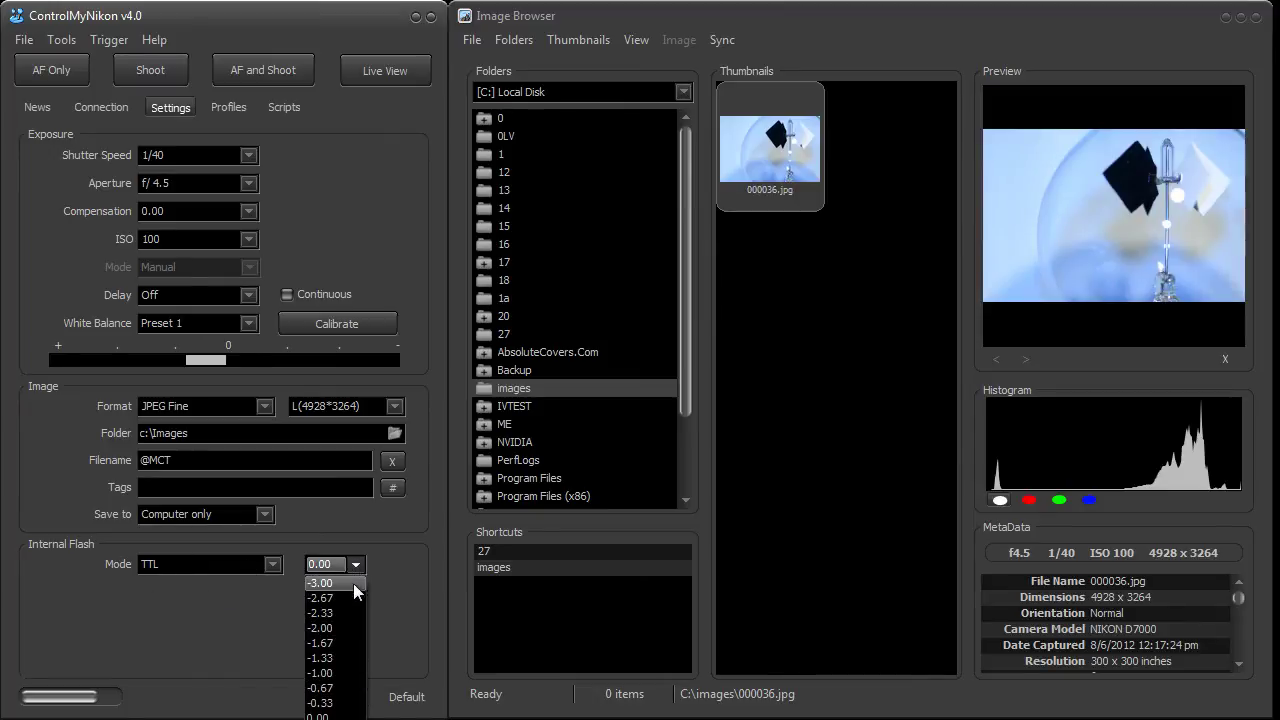
scroll(330, 650, down, 2)
click(333, 673)
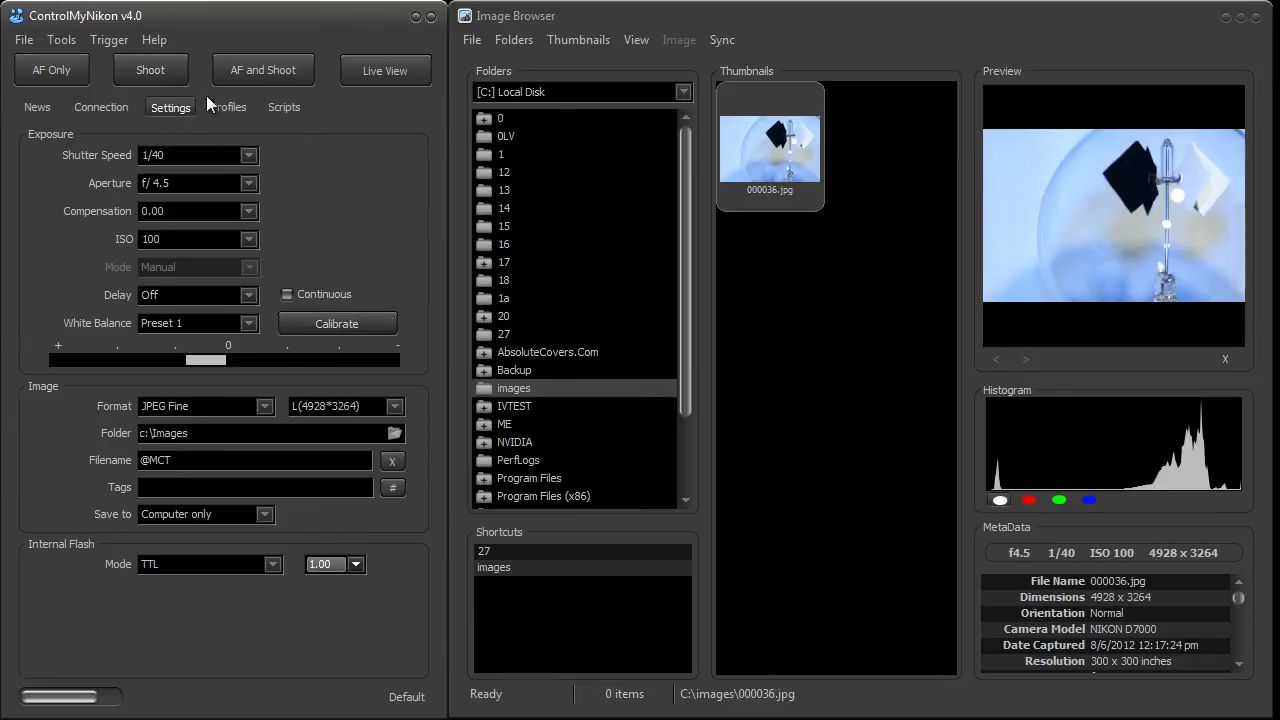
click(182, 76)
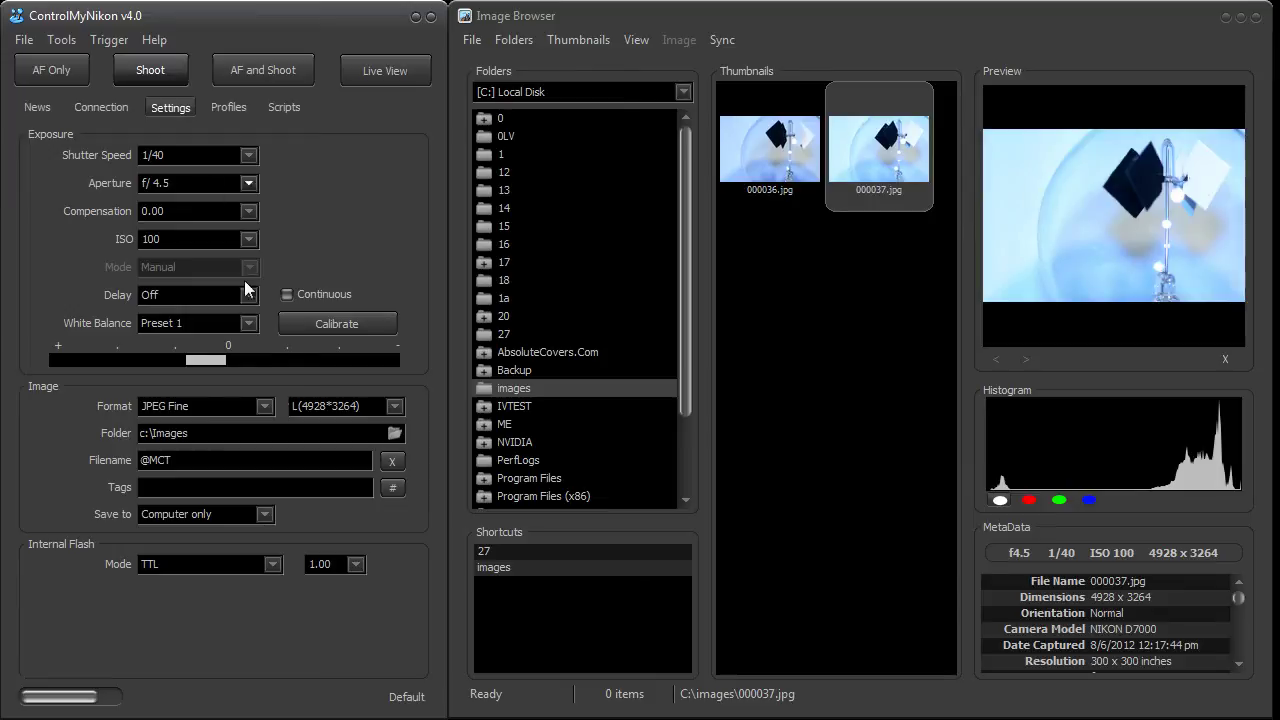
click(355, 564)
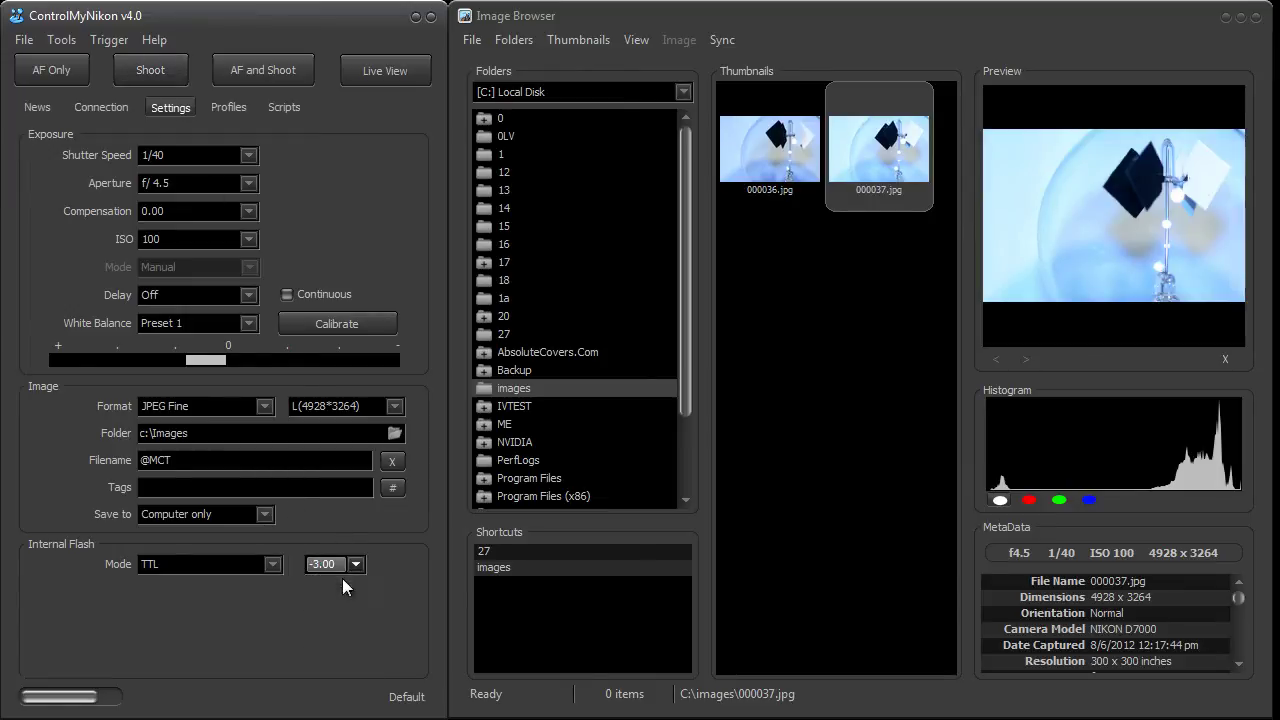
click(176, 69)
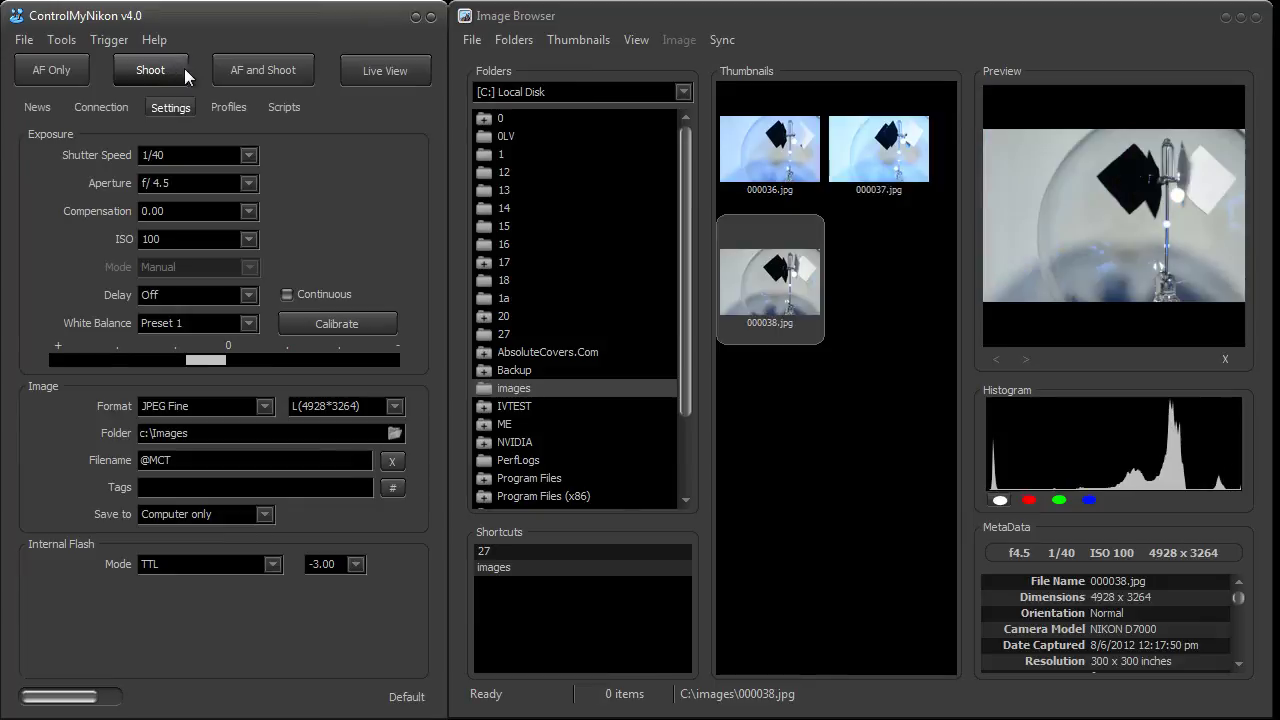
Reset compensation to 0.00, switch to Manual at 1/10 power, and shoot 000039.jpg
click(331, 563)
click(339, 713)
click(231, 563)
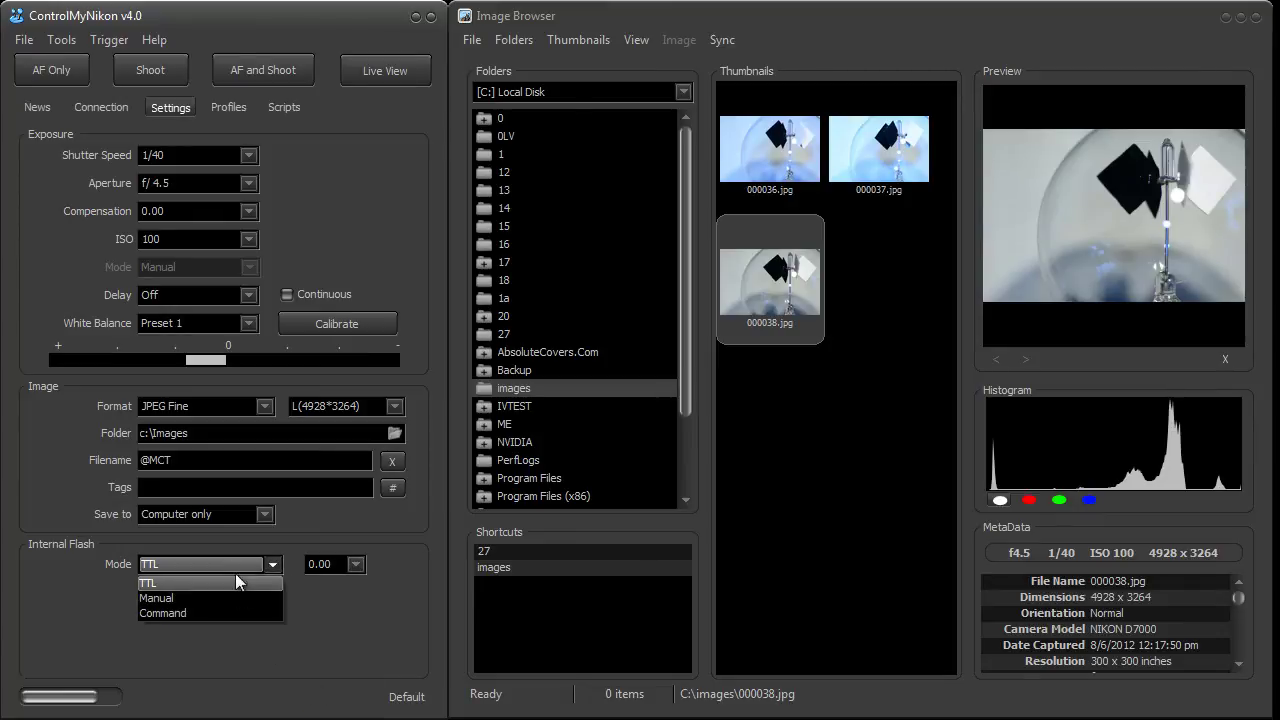
click(240, 598)
click(357, 564)
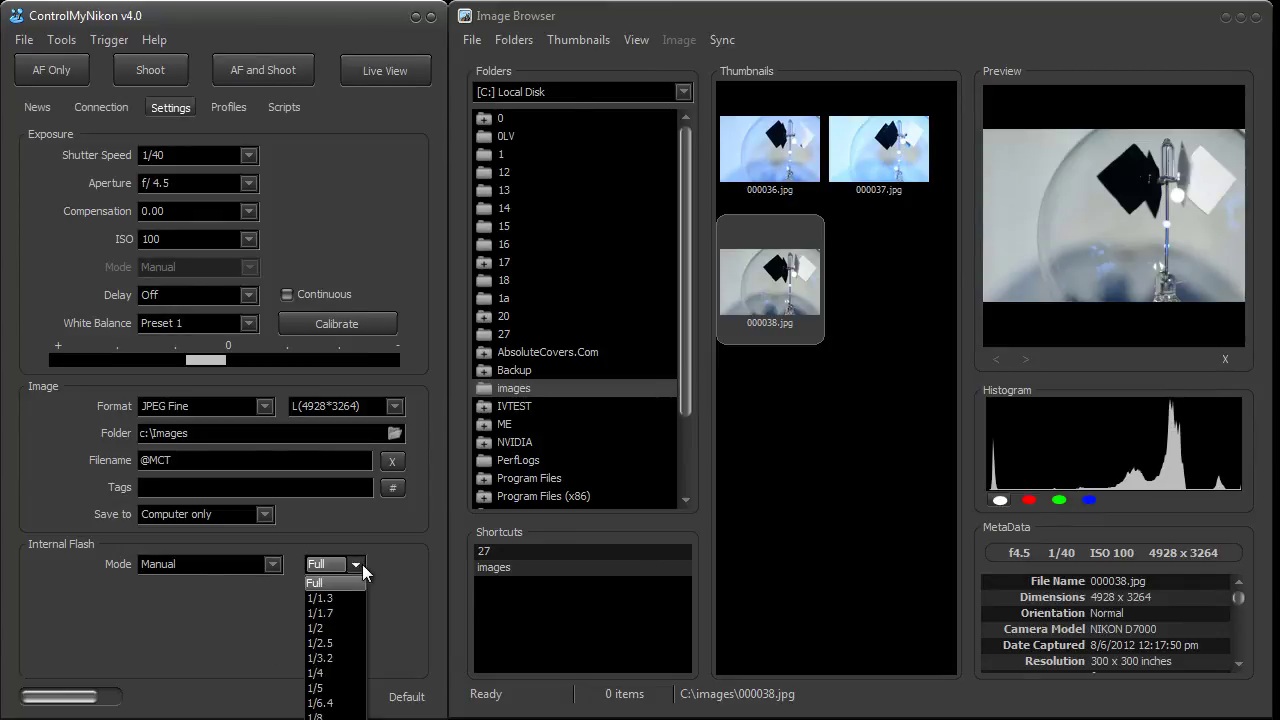
click(340, 712)
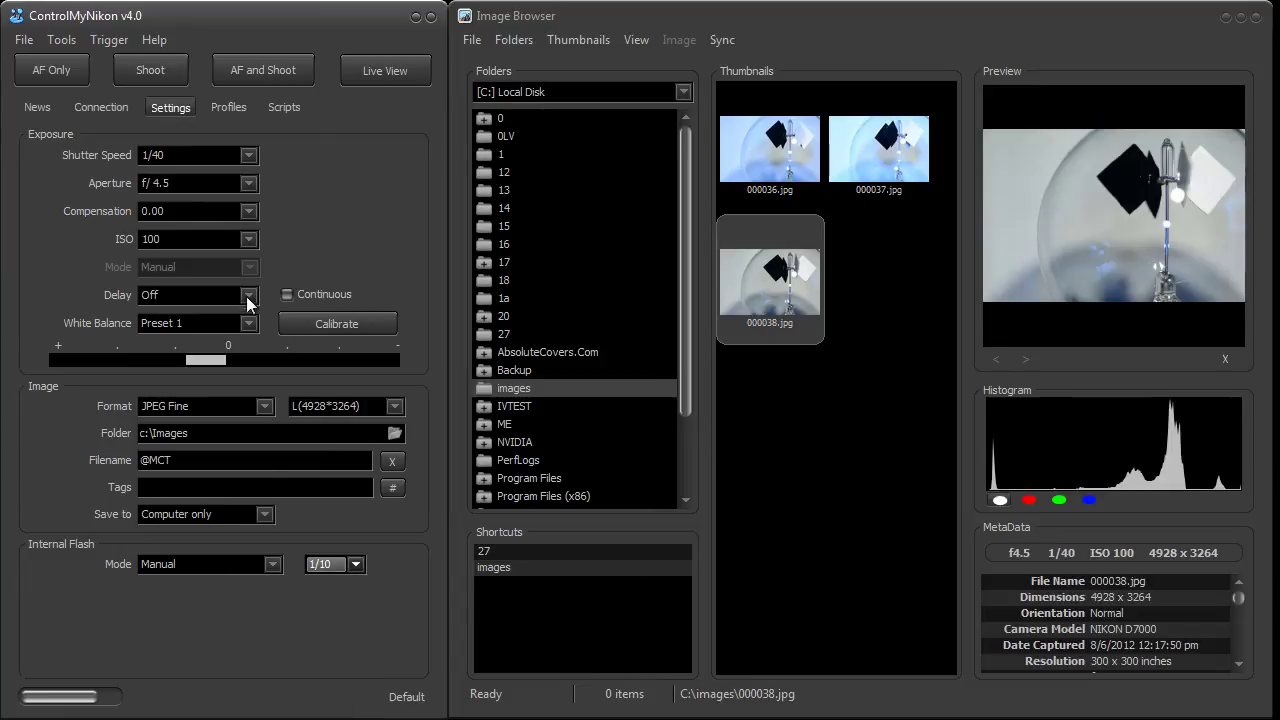
click(177, 63)
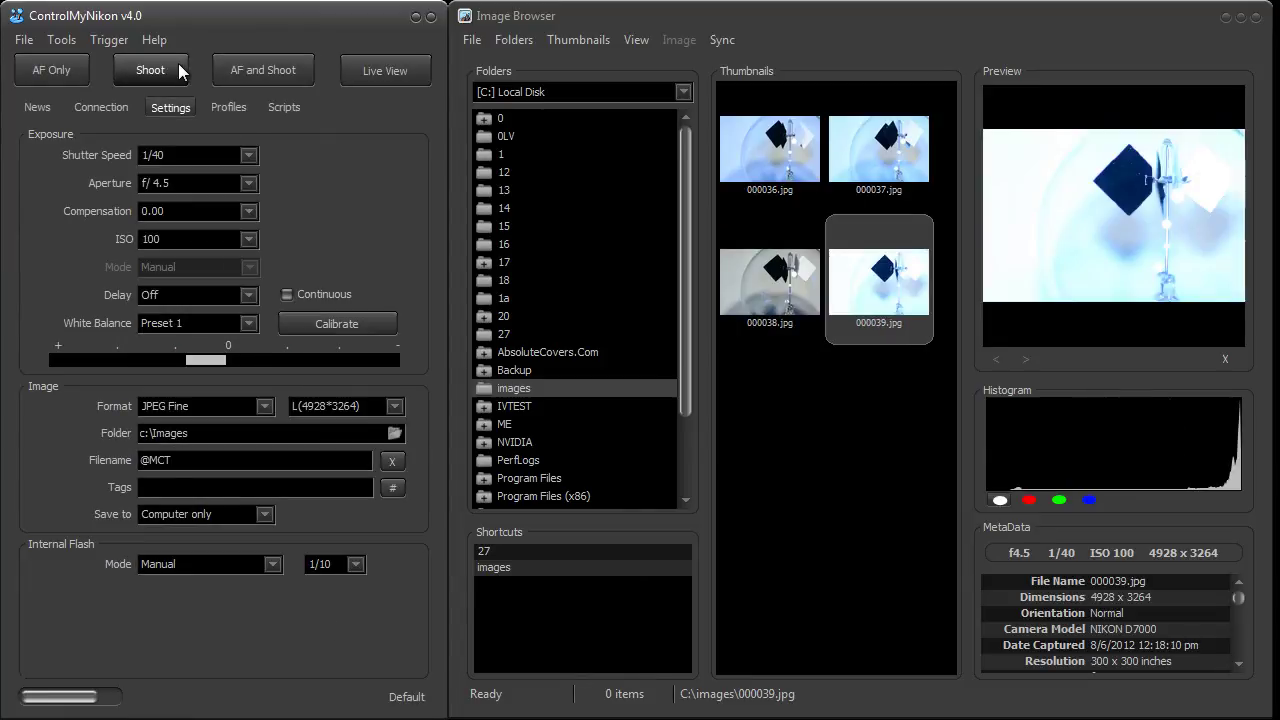
Lower manual flash power to 1/100 and shoot 000040.jpg
click(355, 565)
scroll(330, 650, down, 2)
click(318, 705)
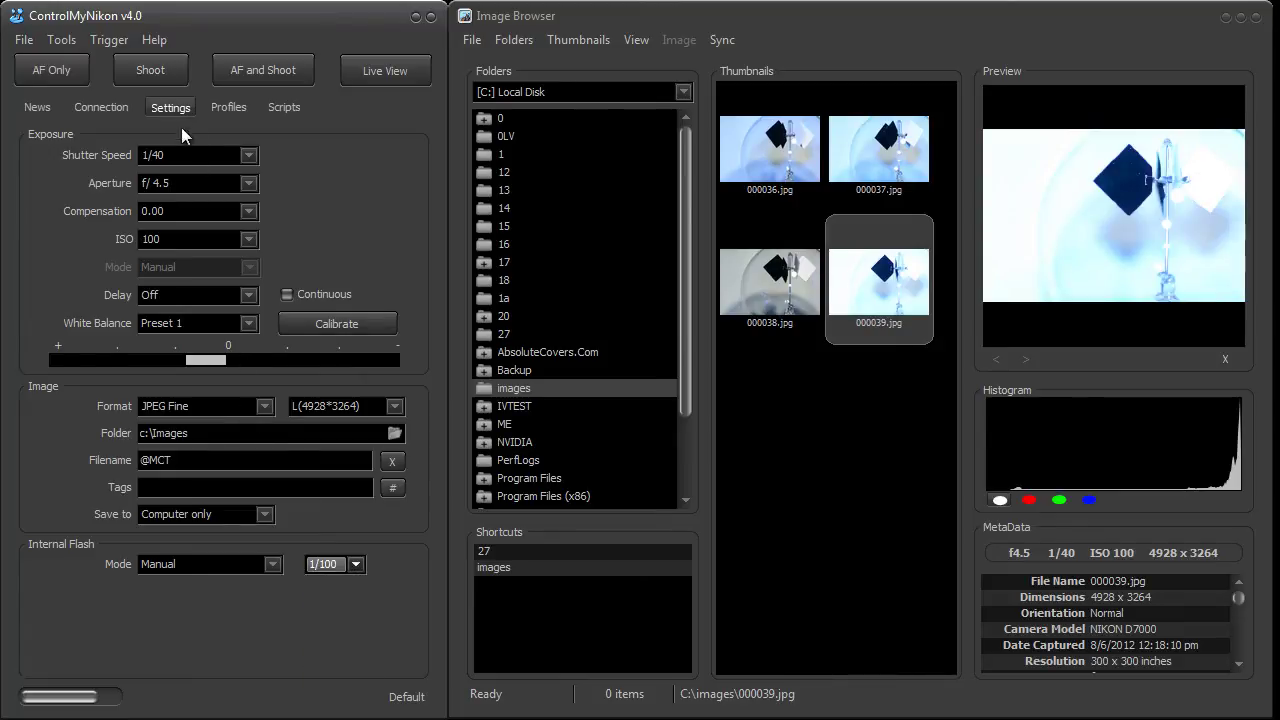
click(165, 77)
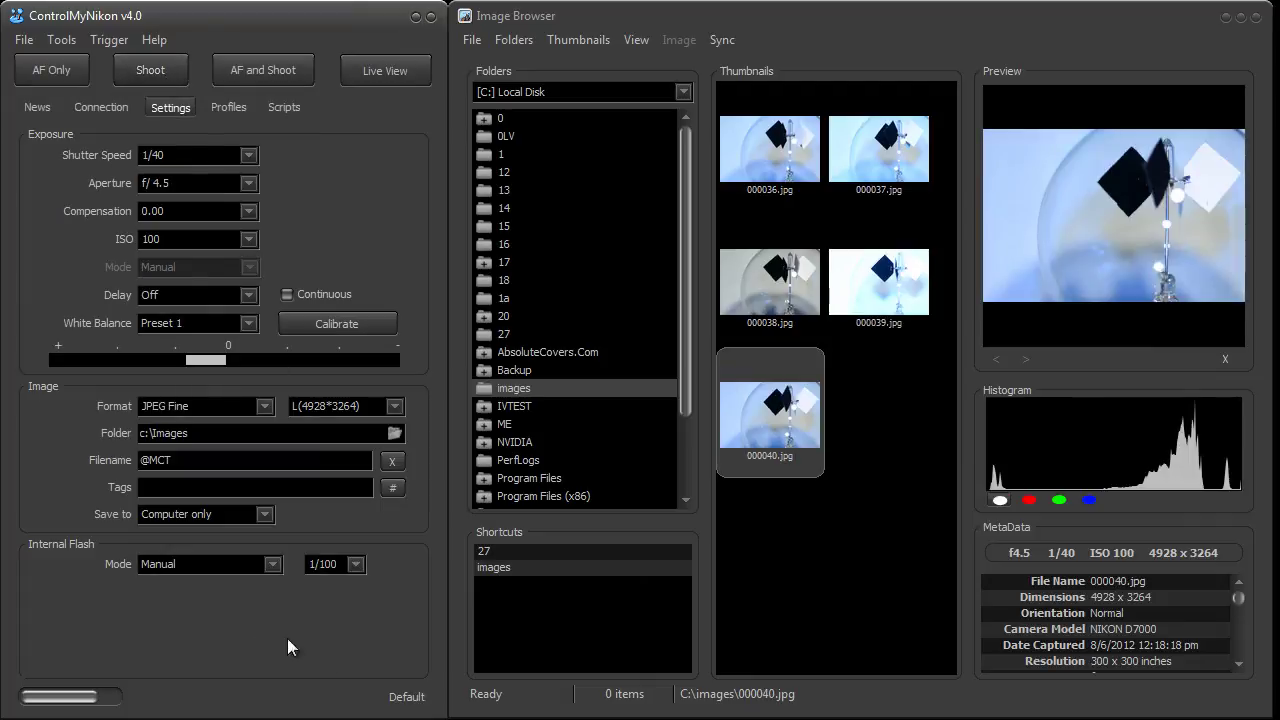
Switch the internal flash from Manual to Command mode on Ch 1
click(241, 568)
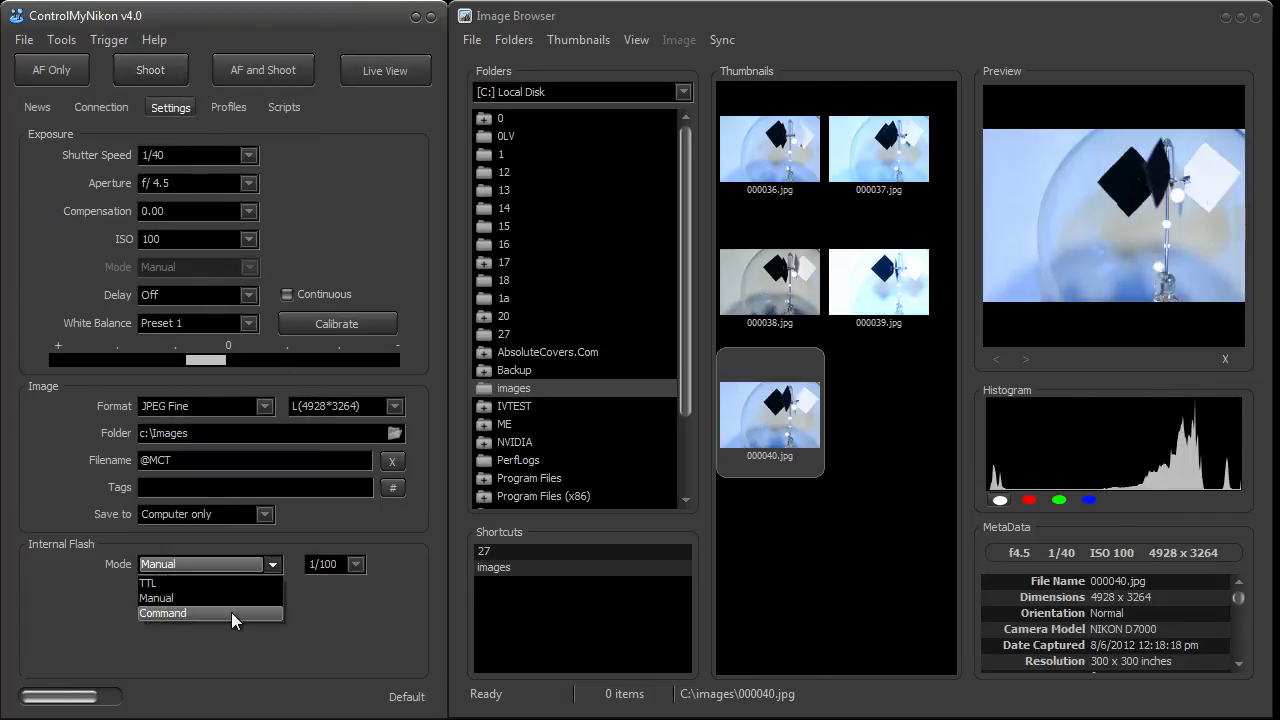
click(231, 612)
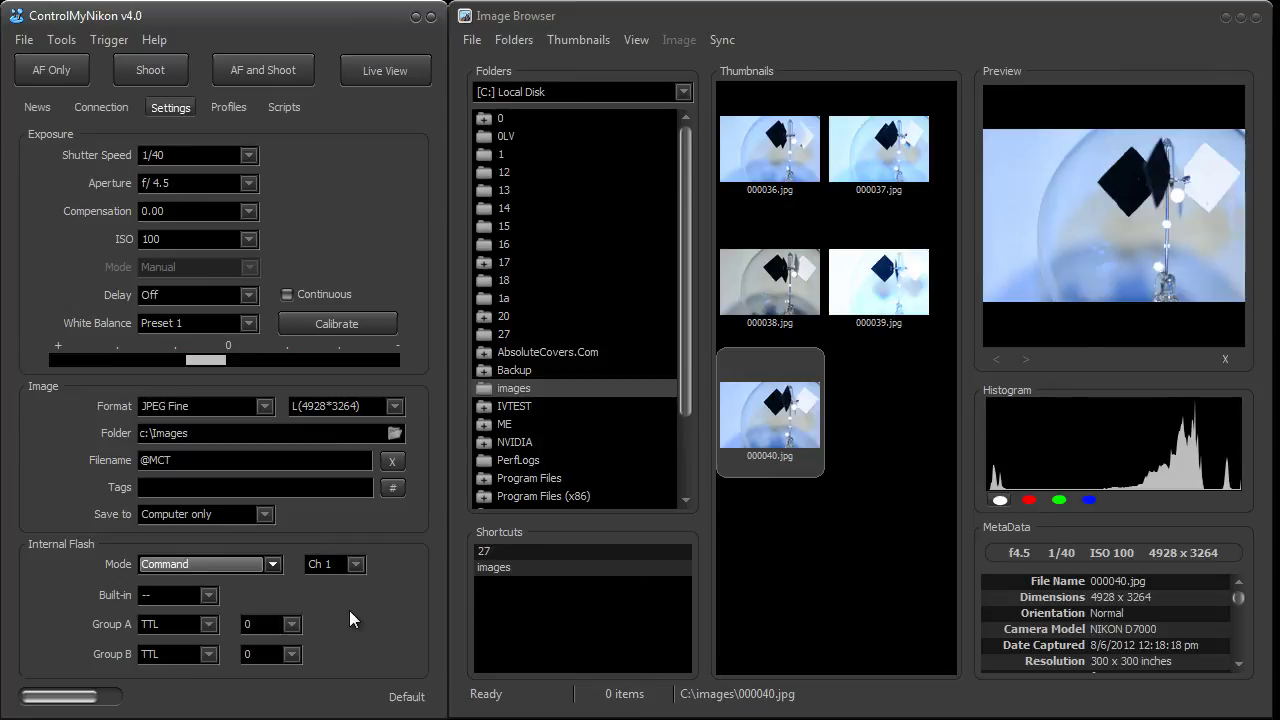